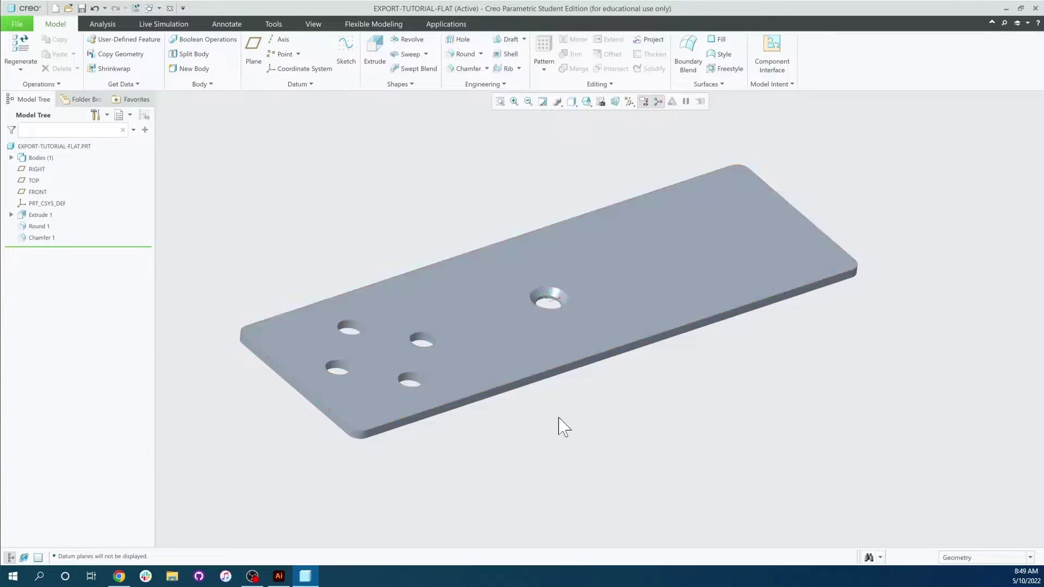
Step: Zoom in and out on the plate, then restore its standard view
scroll(536, 381, "up", 5)
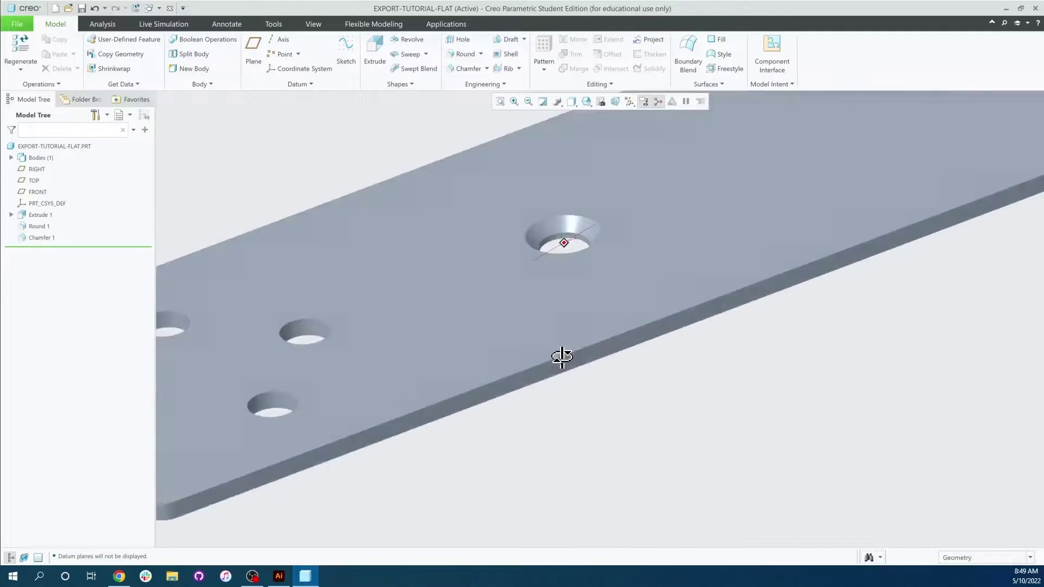
scroll(563, 362, "down", 6)
scroll(563, 323, "up", 4)
scroll(581, 274, "up", 3)
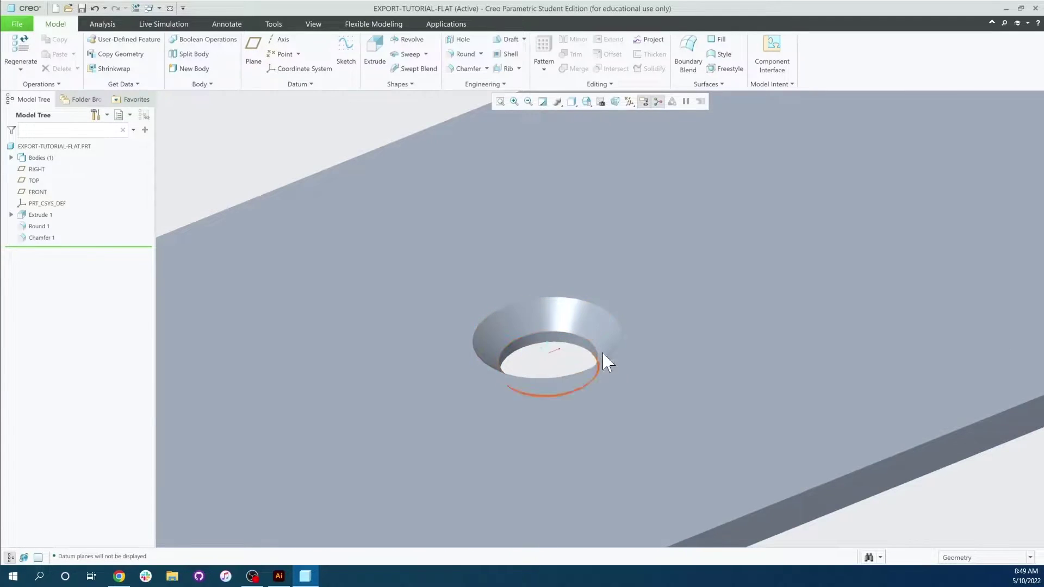
scroll(647, 343, "down", 6)
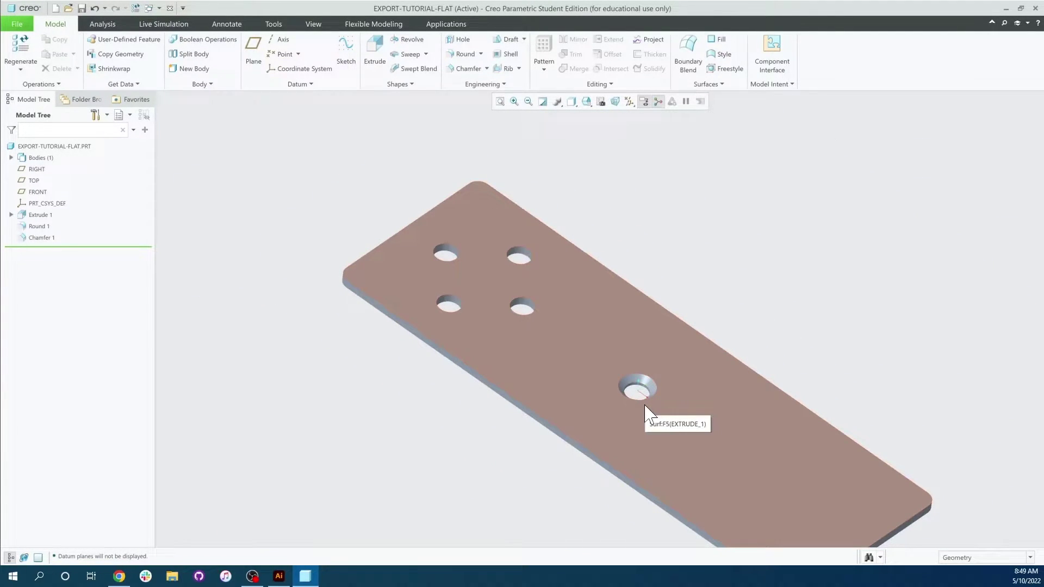
scroll(680, 426, "down", 2)
scroll(677, 429, "up", 6)
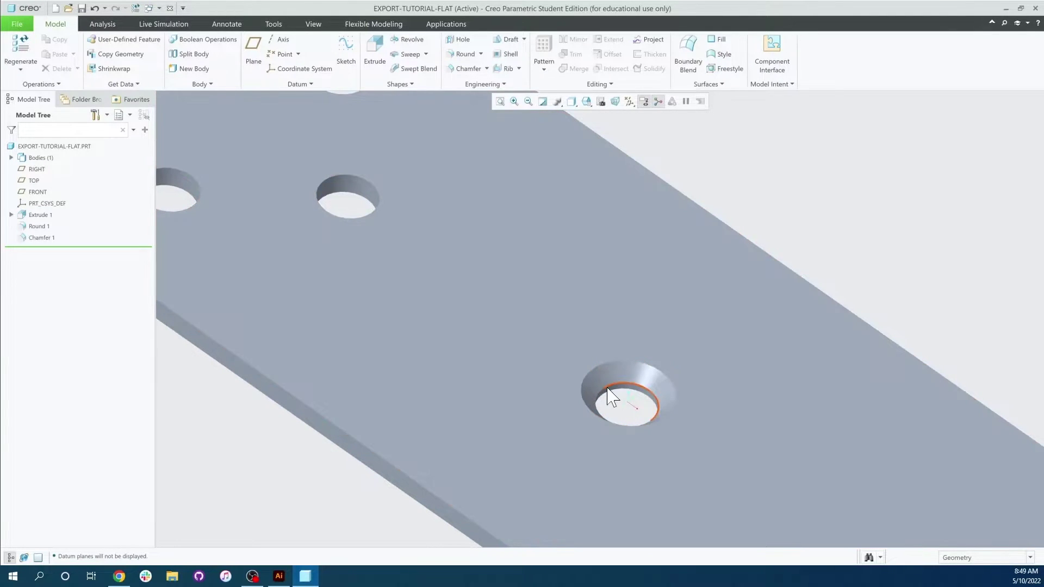
scroll(604, 399, "down", 5)
key("ctrl+d")
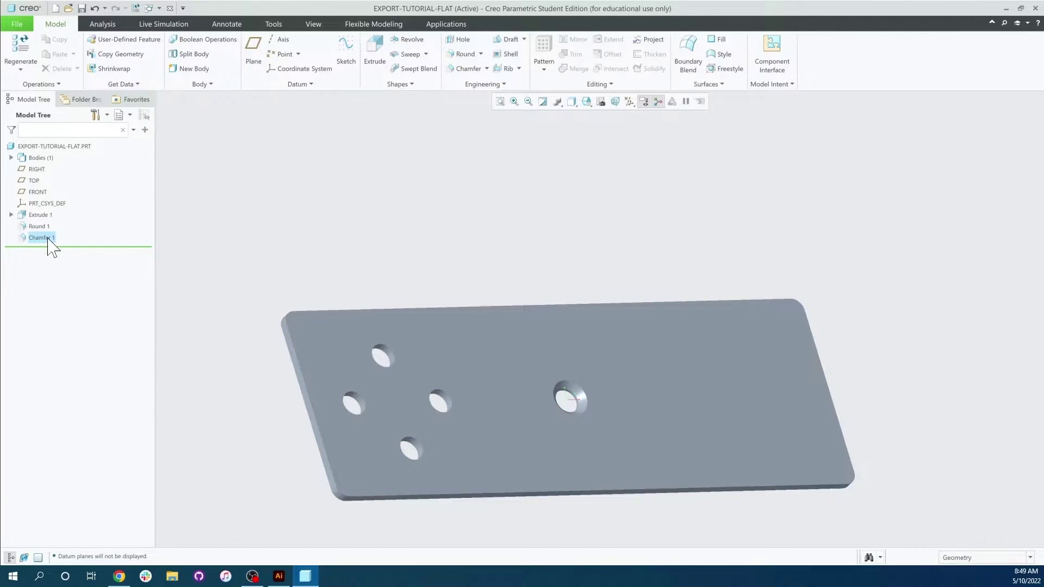
Step: Suppress the Chamfer 1 feature, then resume it
right_click(48, 240)
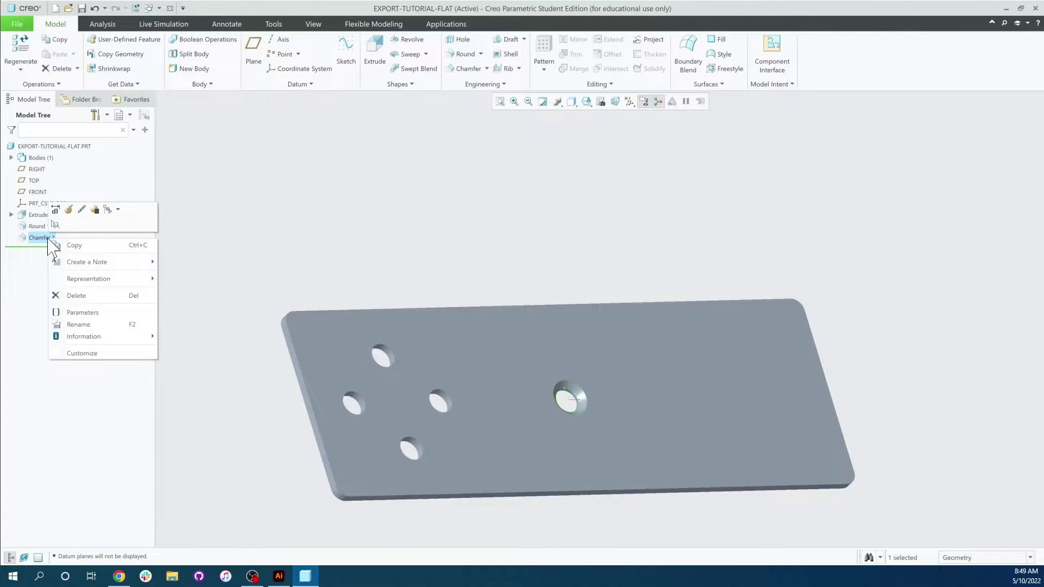
left_click(93, 211)
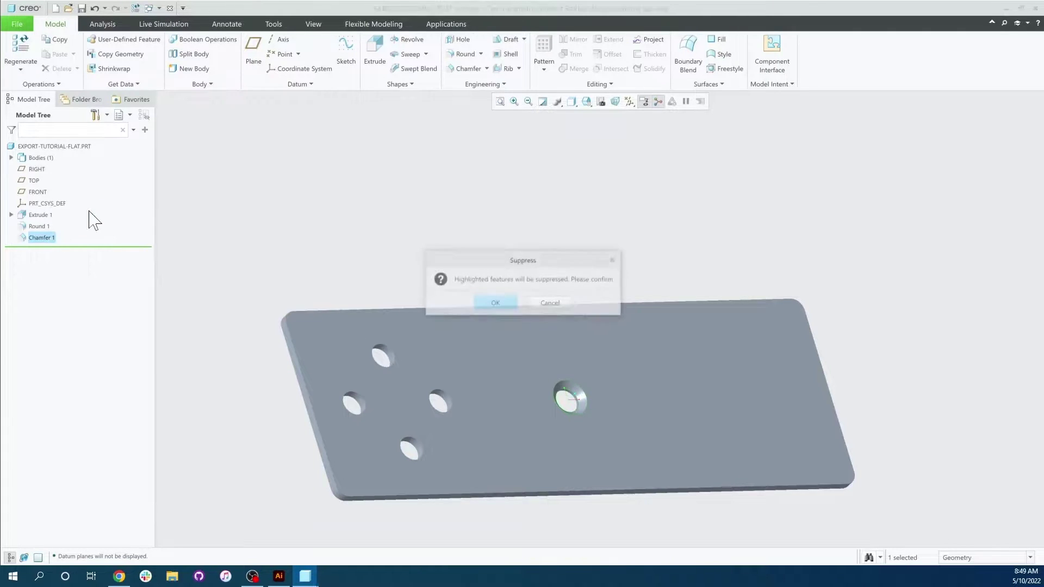
left_click(493, 302)
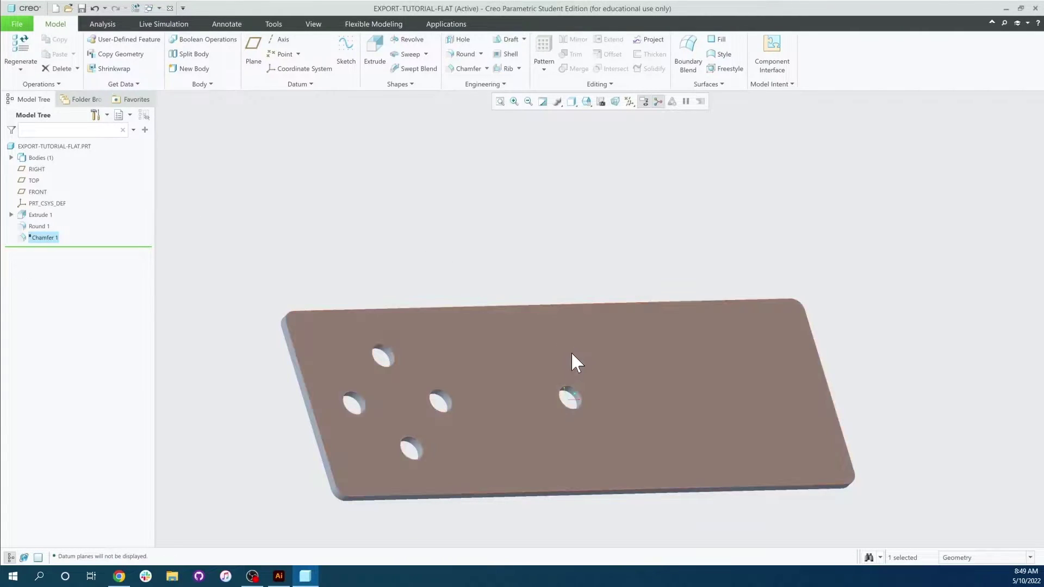
scroll(574, 375, "down", 3)
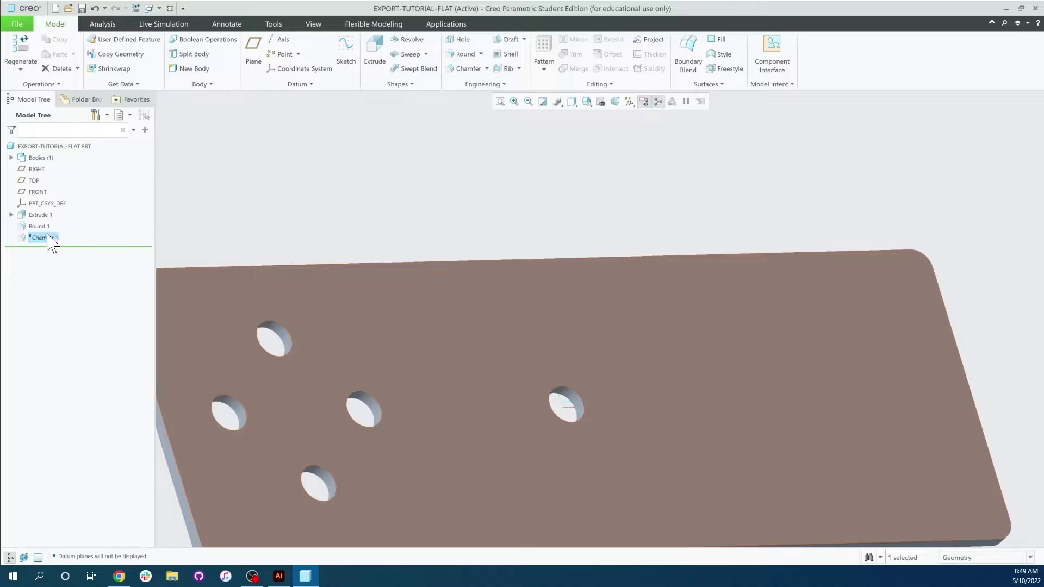
right_click(48, 239)
left_click(60, 218)
Step: Zoom and tilt the plate to inspect it at an angle
scroll(434, 290, "up", 3)
scroll(484, 364, "down", 3)
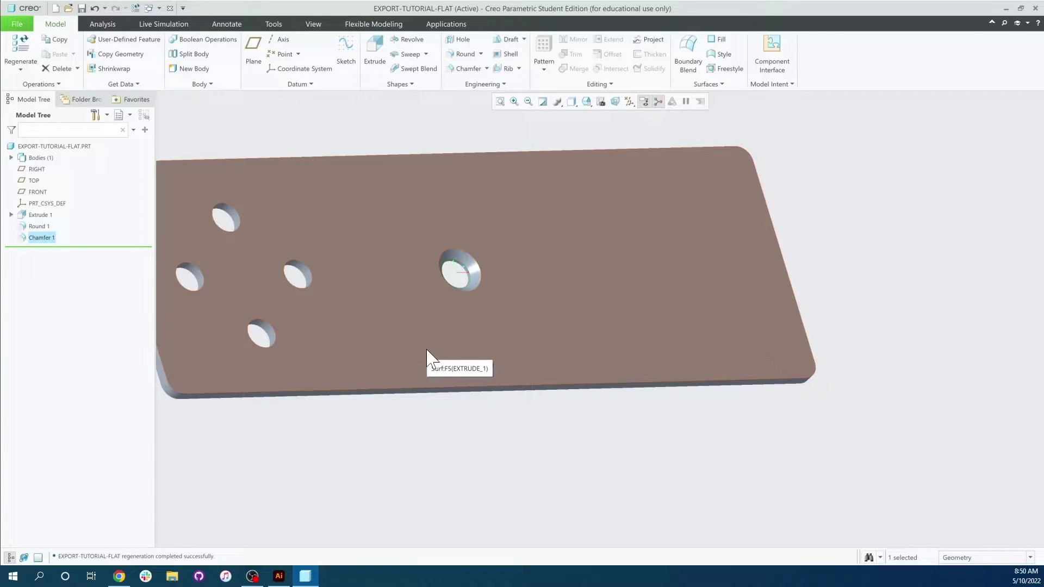
scroll(427, 356, "up", 4)
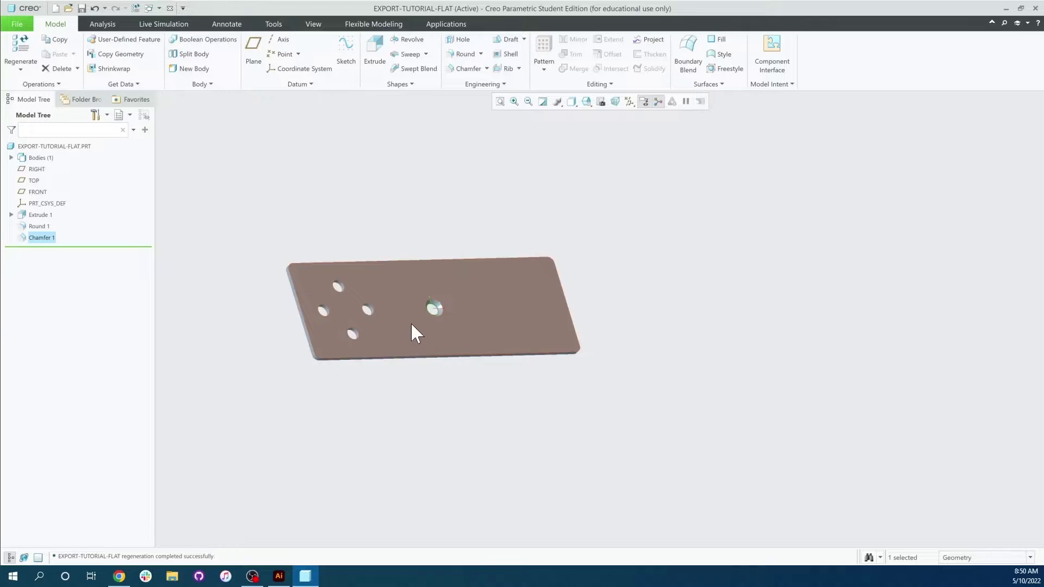
scroll(419, 347, "down", 2)
middle_click_drag(410, 382, 392, 385)
scroll(396, 384, "up", 3)
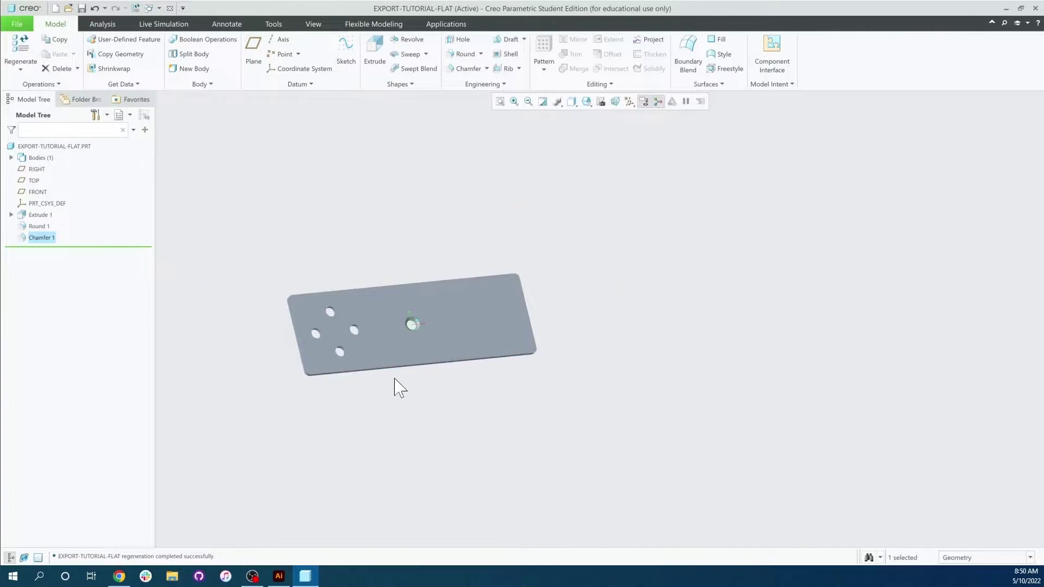
scroll(384, 346, "down", 4)
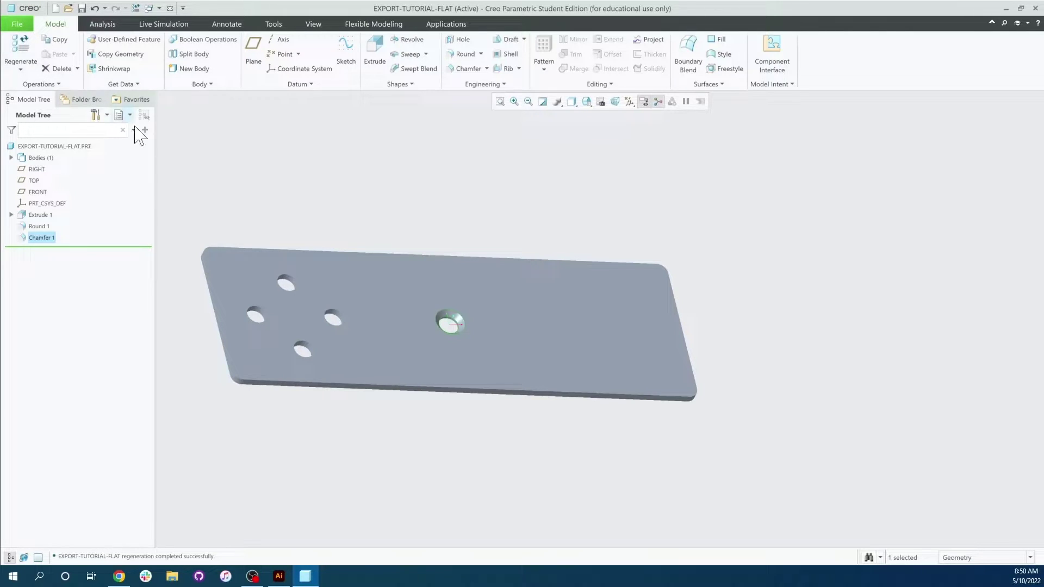
Step: Start a new Drawing file and confirm its name
left_click(22, 25)
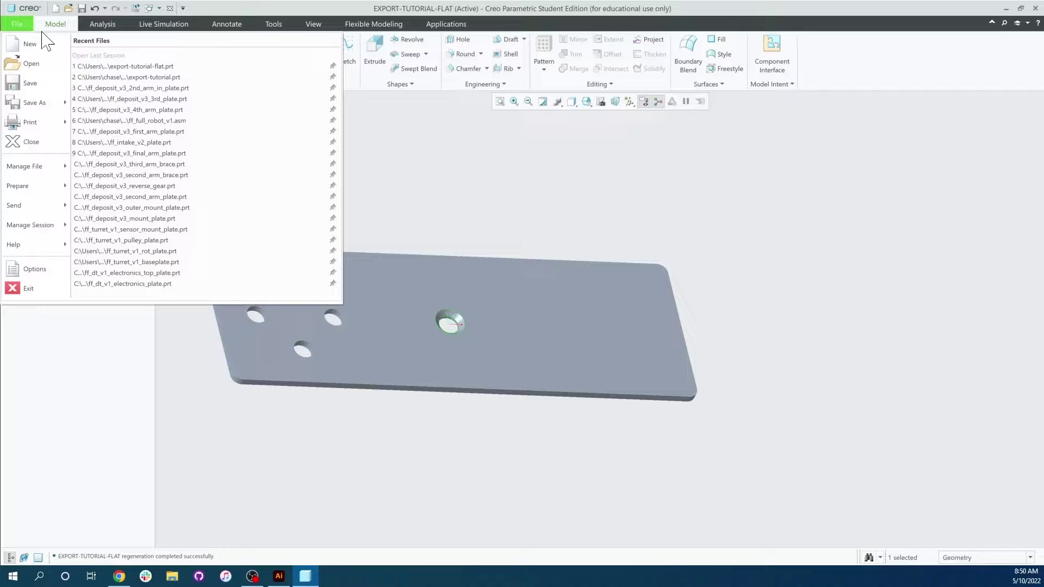
left_click(42, 34)
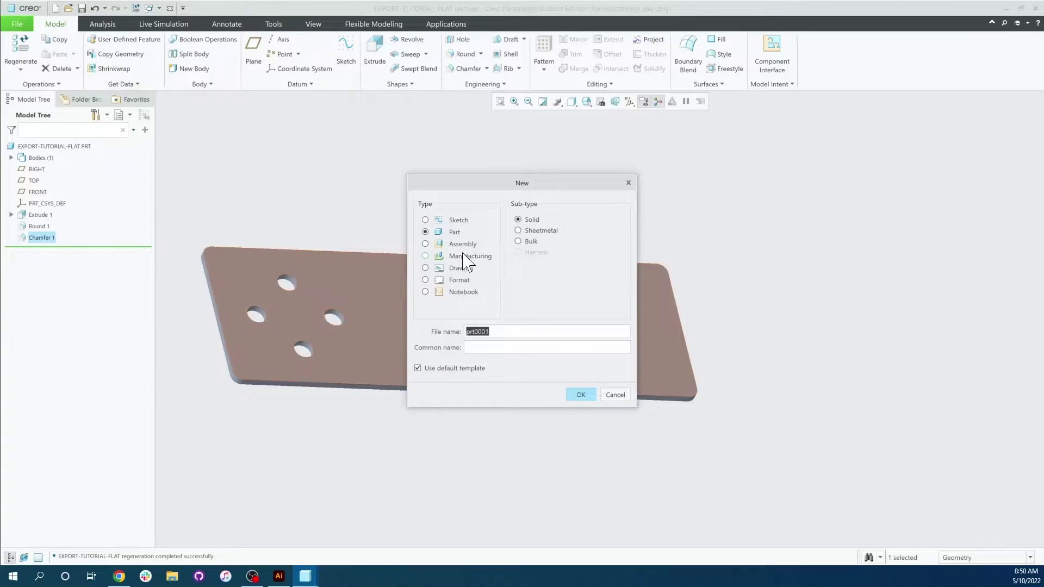
left_click(463, 272)
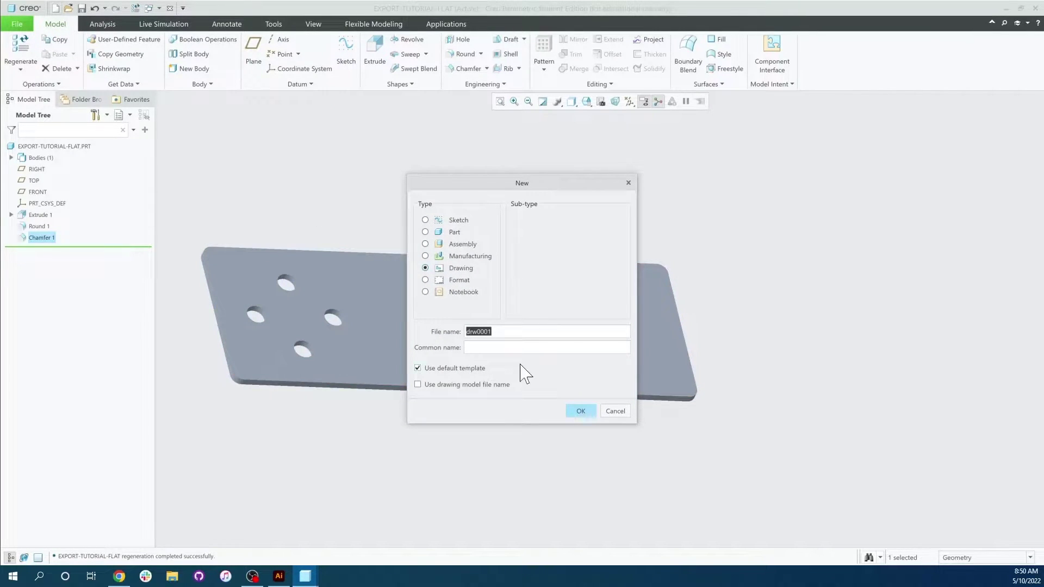
type("part-export")
key("Return")
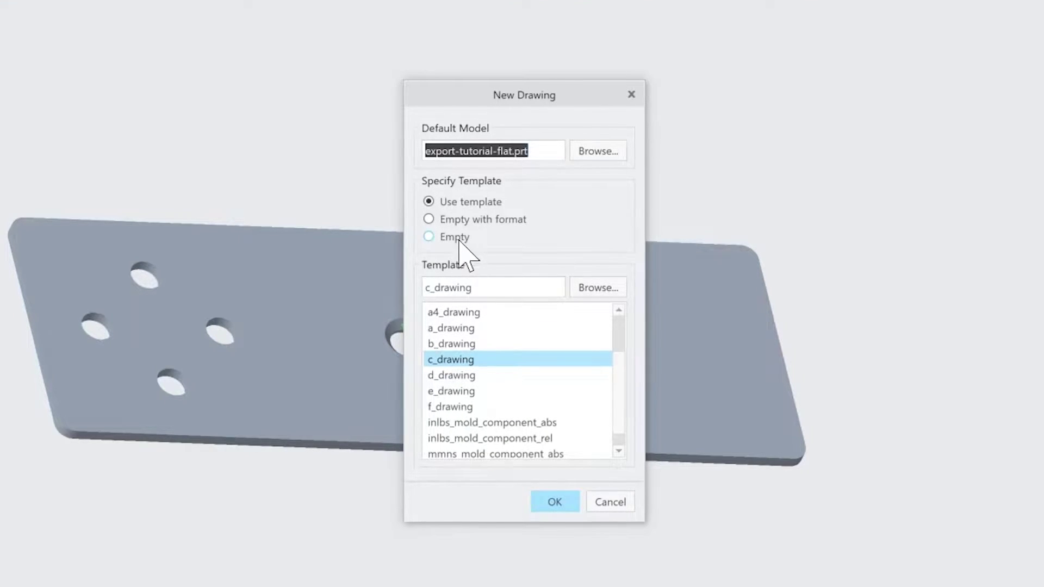
Step: Choose an empty template with a landscape C-size sheet
left_click(459, 238)
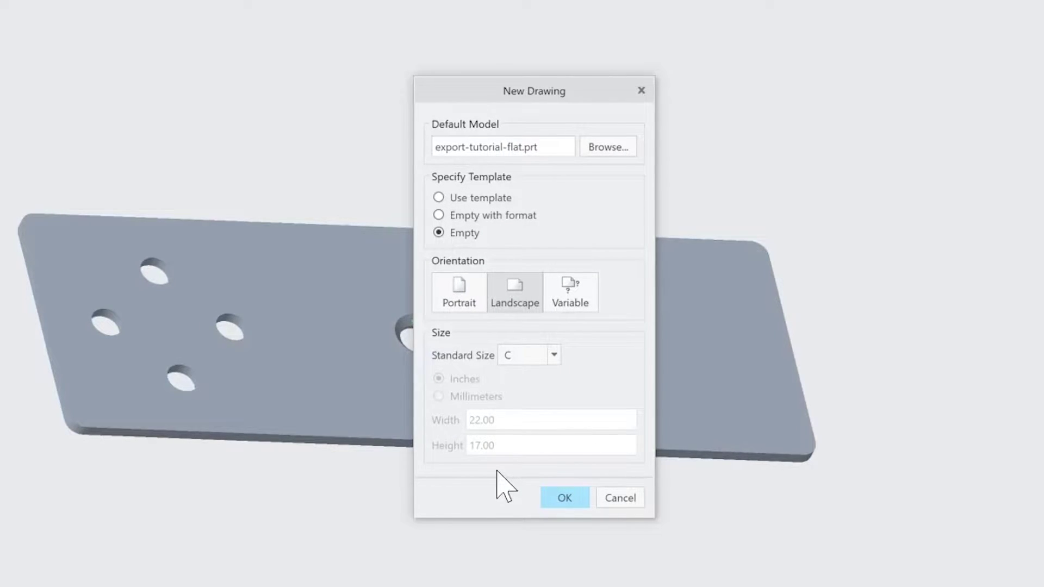
left_click(571, 293)
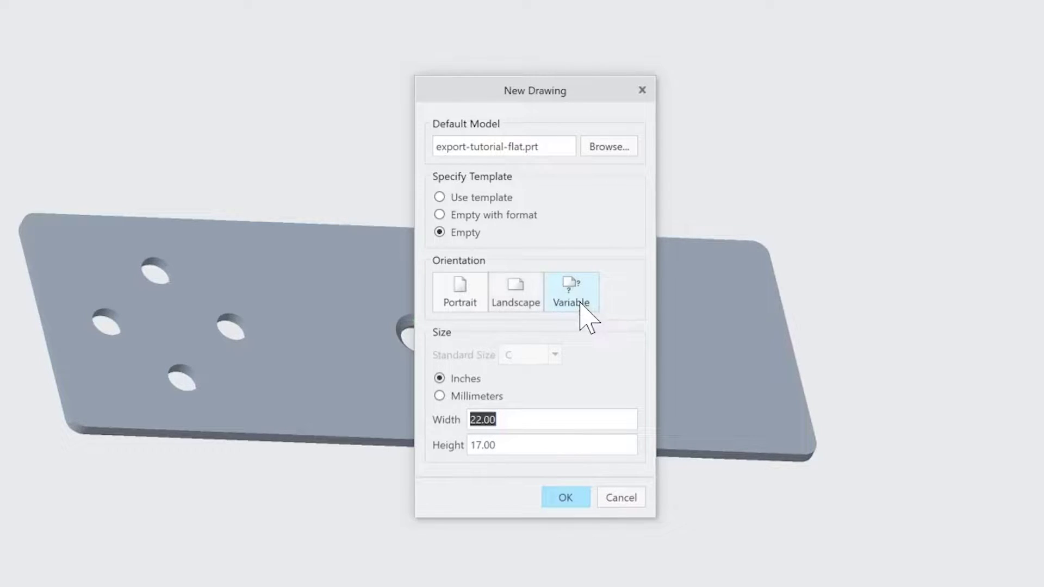
left_click(521, 305)
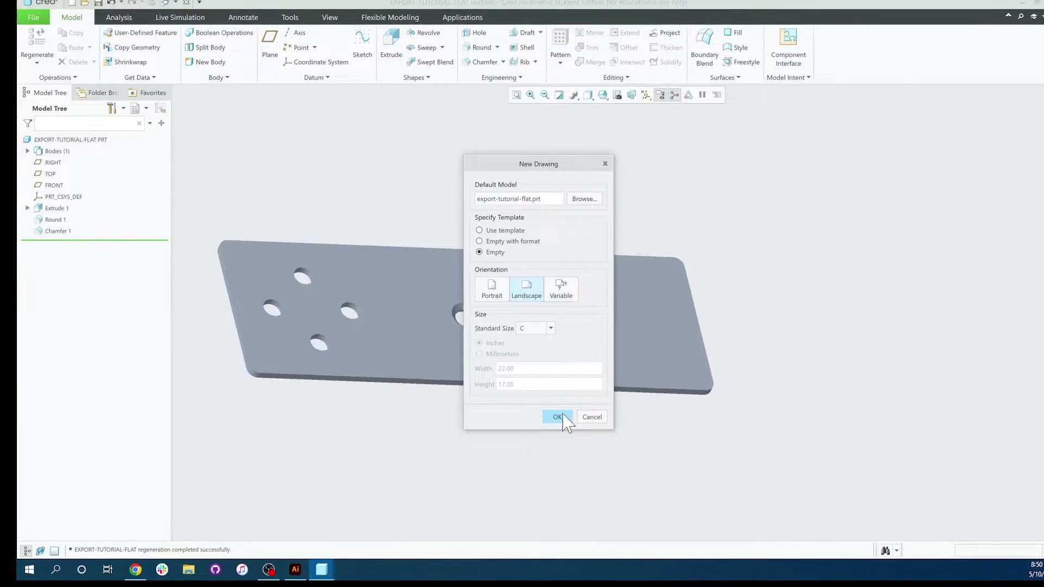
Step: Create the drawing and place a DEFAULT ALL general view near the sheet centre
left_click(556, 417)
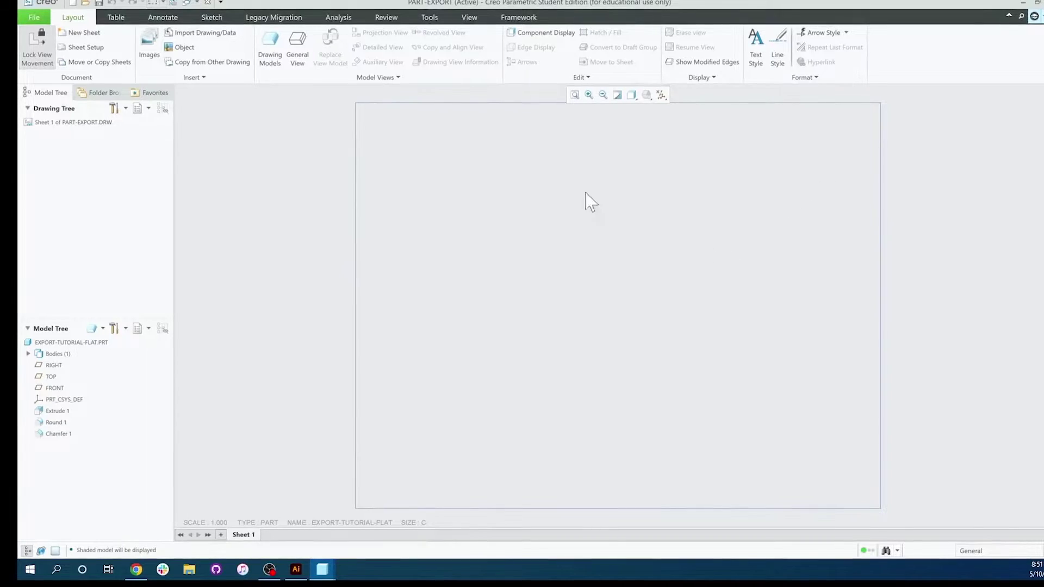
left_click(296, 60)
left_click(527, 260)
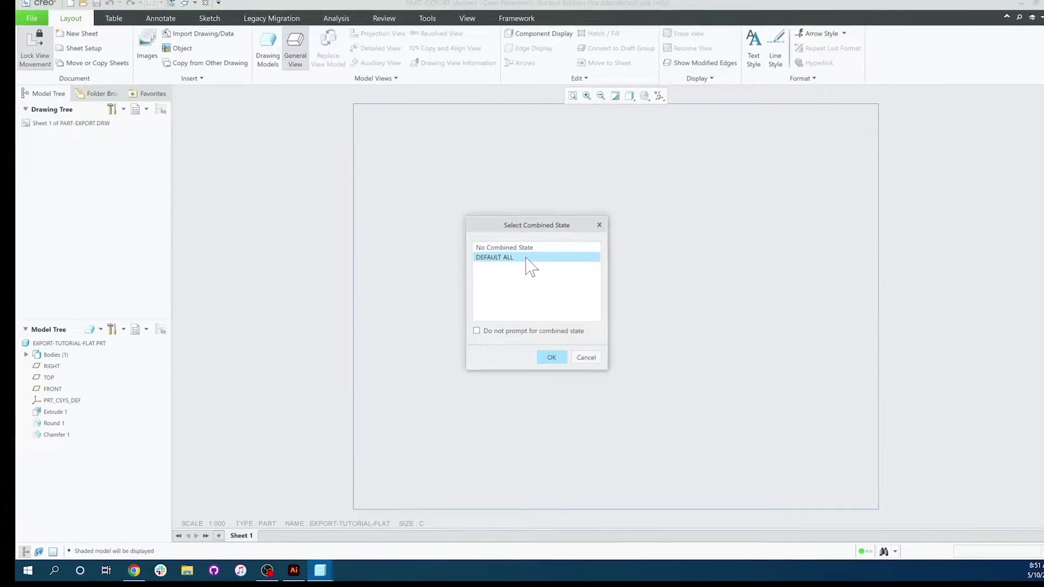
left_click(550, 360)
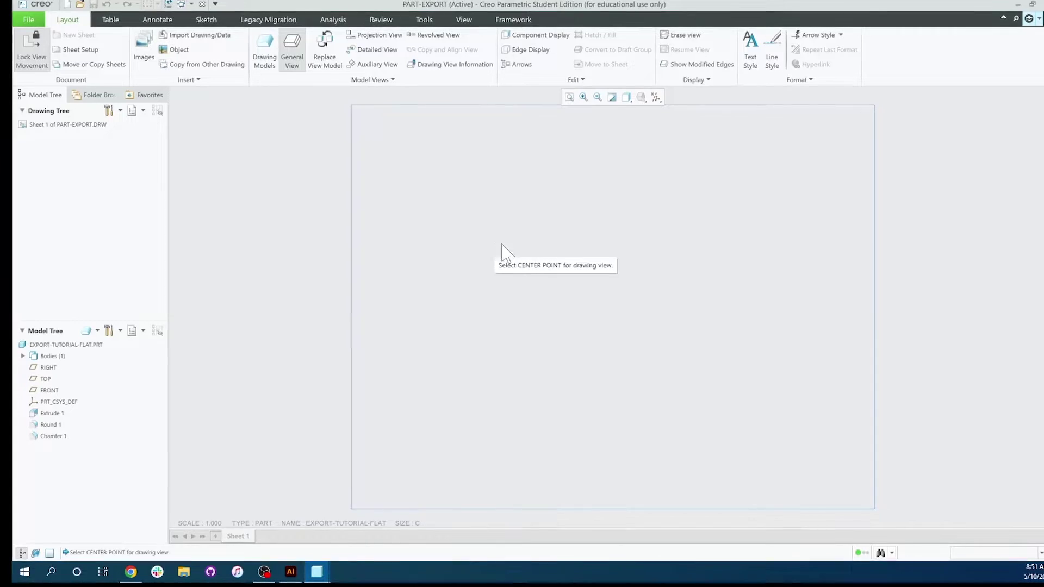
left_click(592, 273)
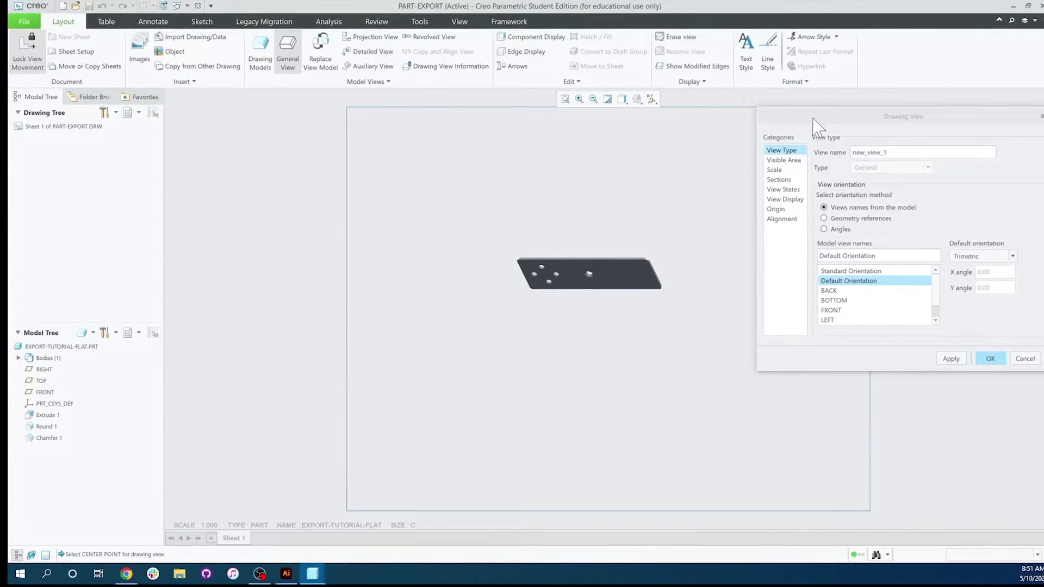
Step: Set the view orientation to the FRONT model view and apply it
left_click_drag(815, 128, 772, 129)
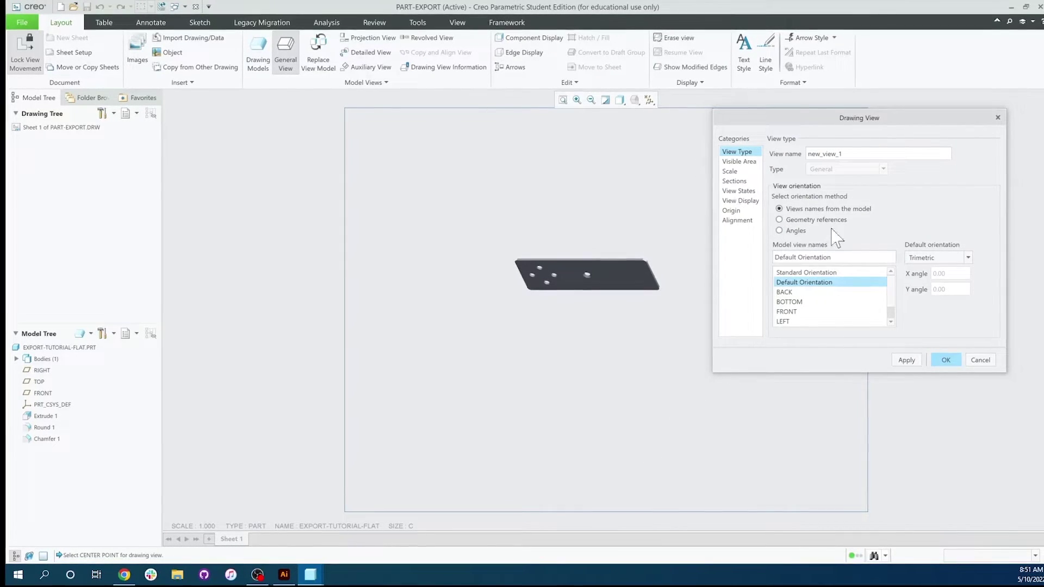
scroll(805, 321, "down", 1)
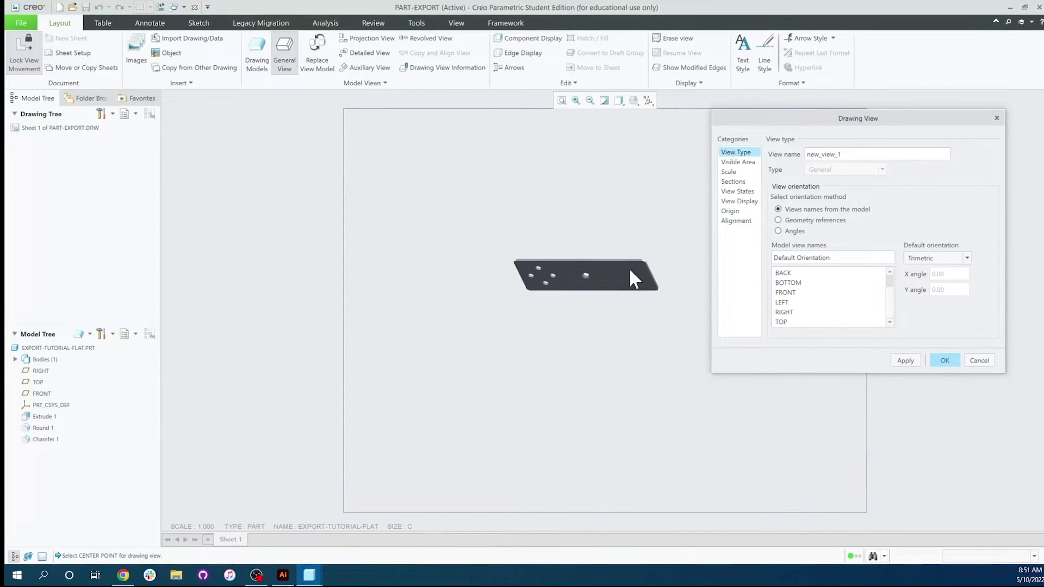
scroll(608, 266, "down", 1)
scroll(606, 266, "up", 2)
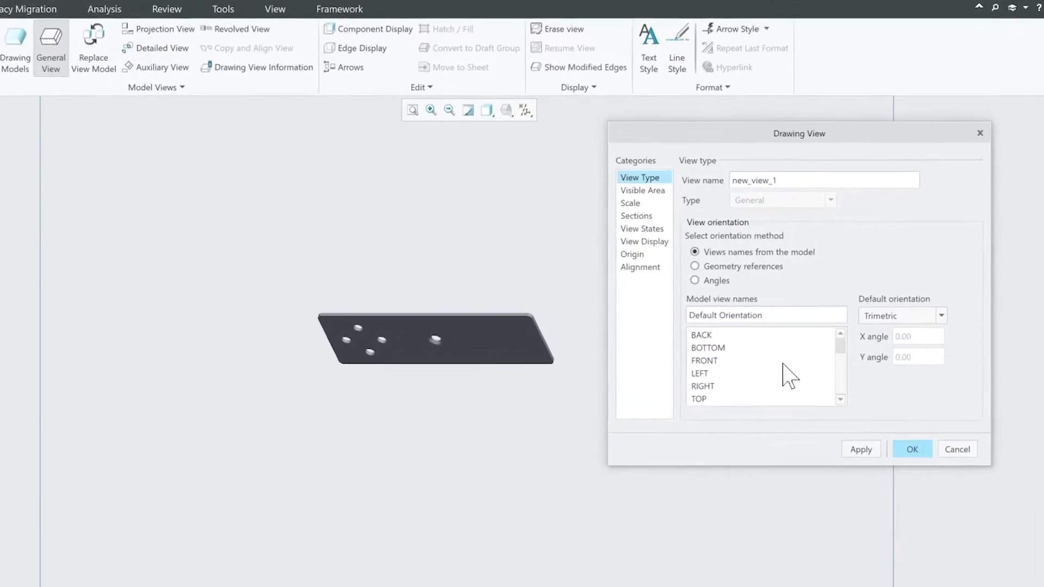
scroll(831, 297, "up", 1)
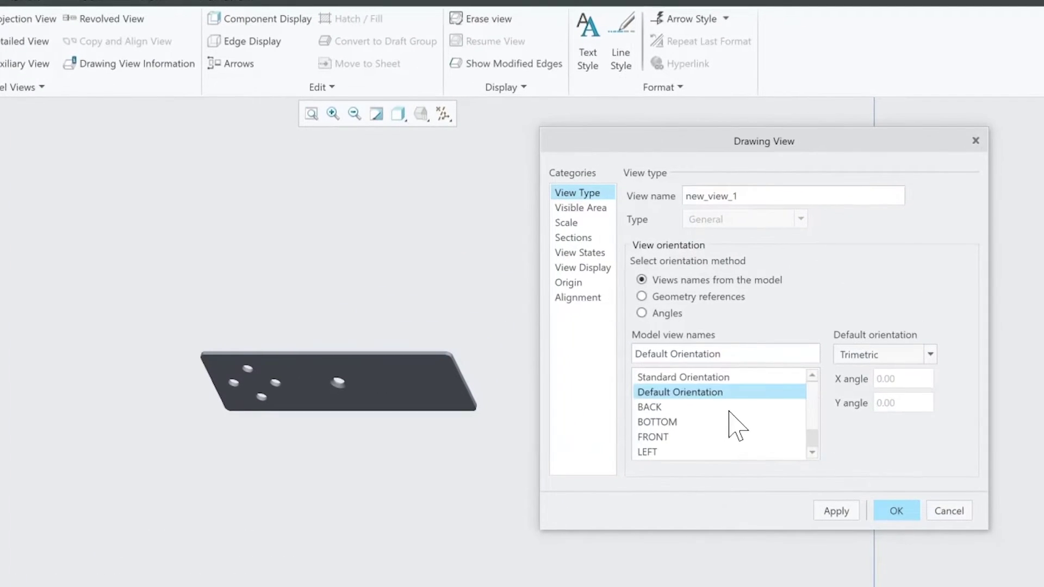
scroll(712, 421, "down", 1)
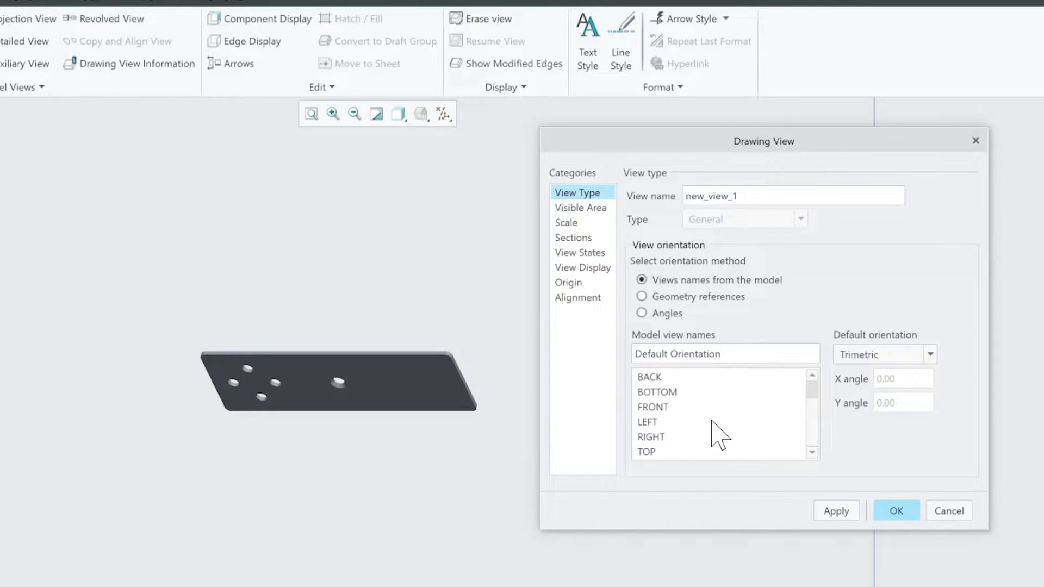
left_click(686, 407)
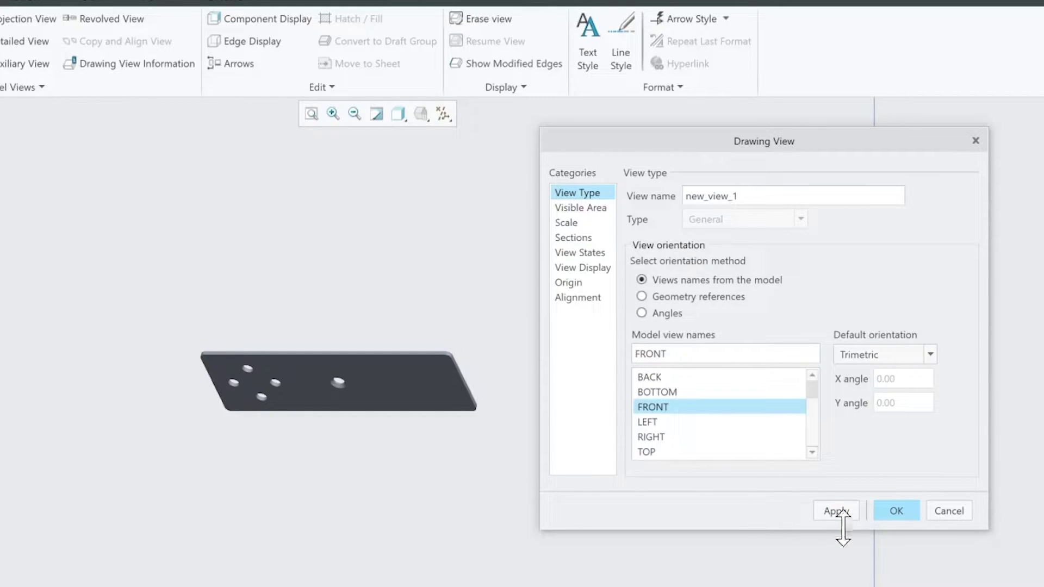
left_click(834, 511)
Step: Preview the BACK orientation, then reapply FRONT
scroll(354, 414, "down", 2)
scroll(338, 380, "up", 8)
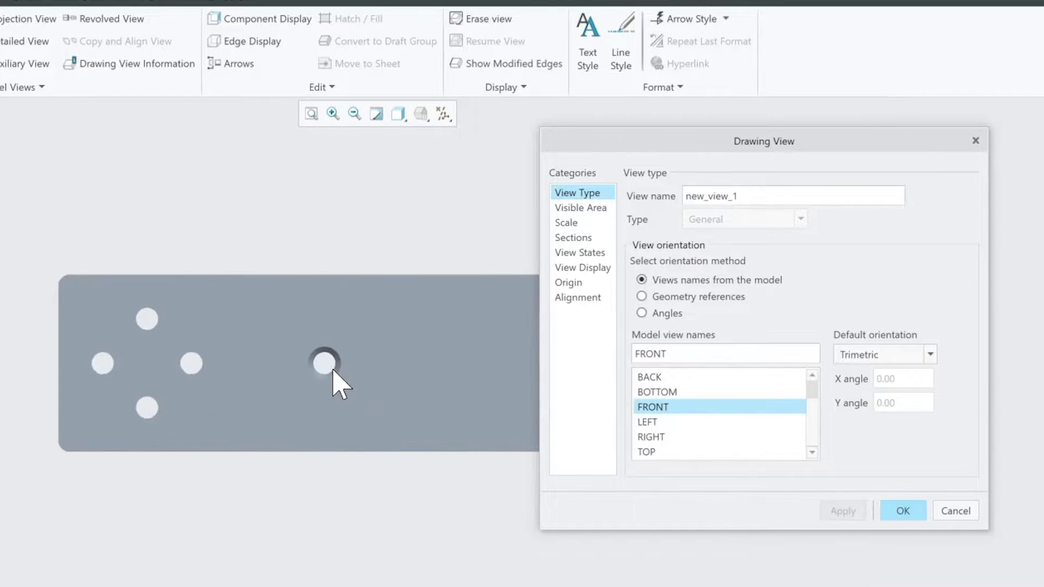
scroll(331, 376, "down", 5)
scroll(331, 375, "up", 3)
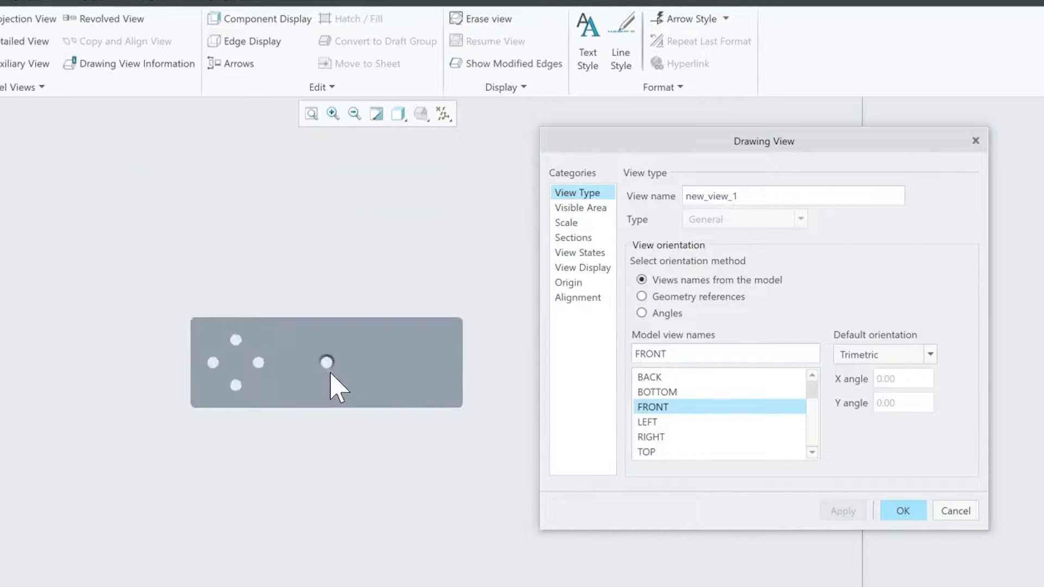
scroll(331, 375, "down", 2)
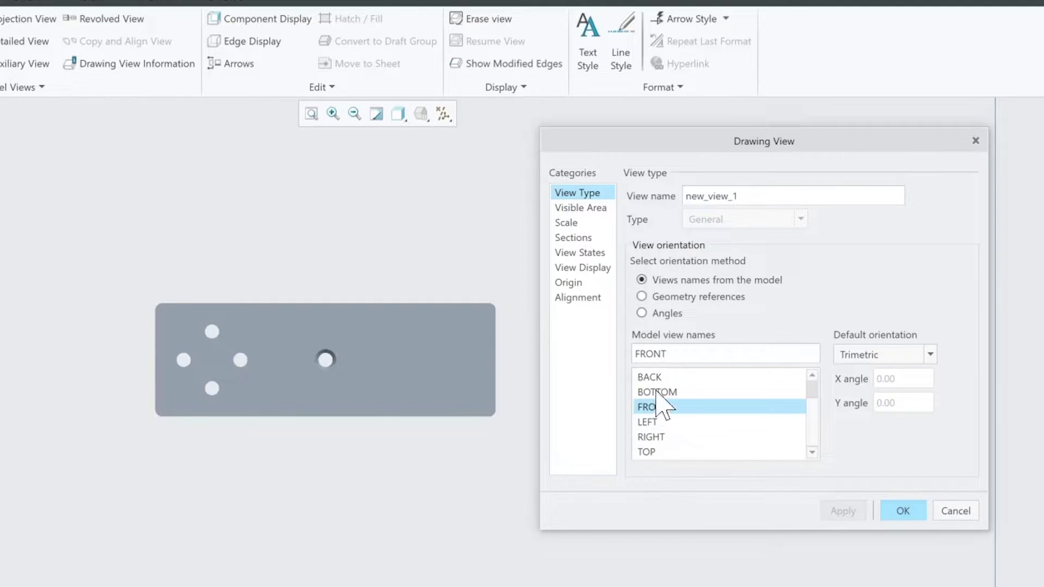
scroll(683, 422, "up", 1)
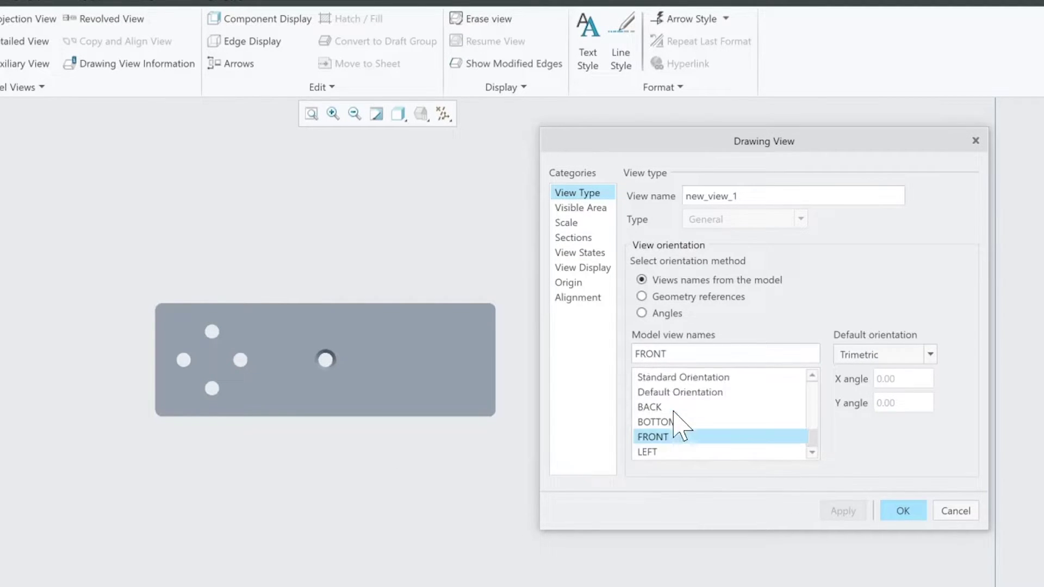
left_click(673, 412)
left_click(837, 513)
scroll(723, 438, "down", 1)
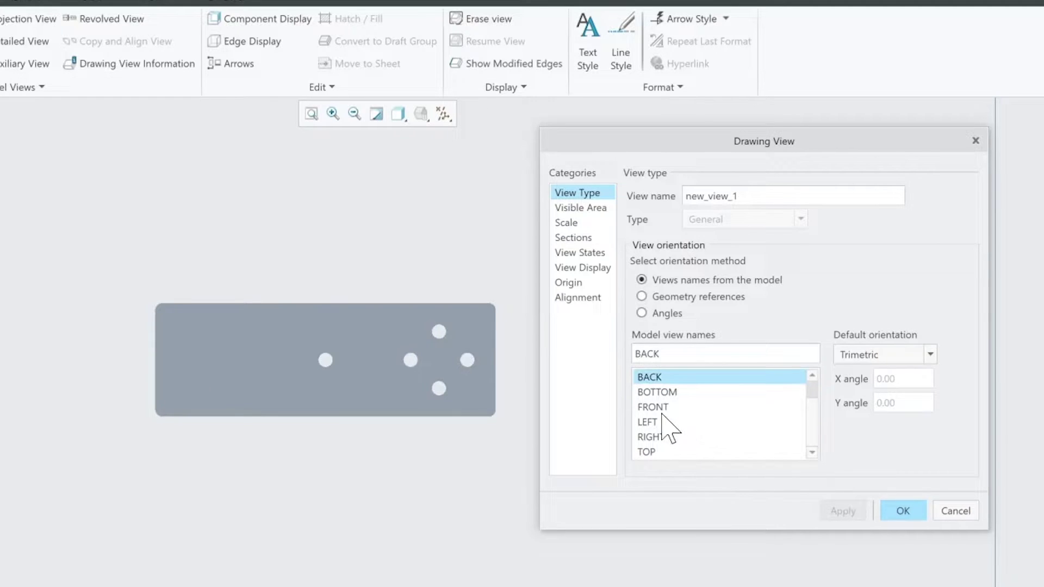
left_click(659, 409)
left_click(841, 511)
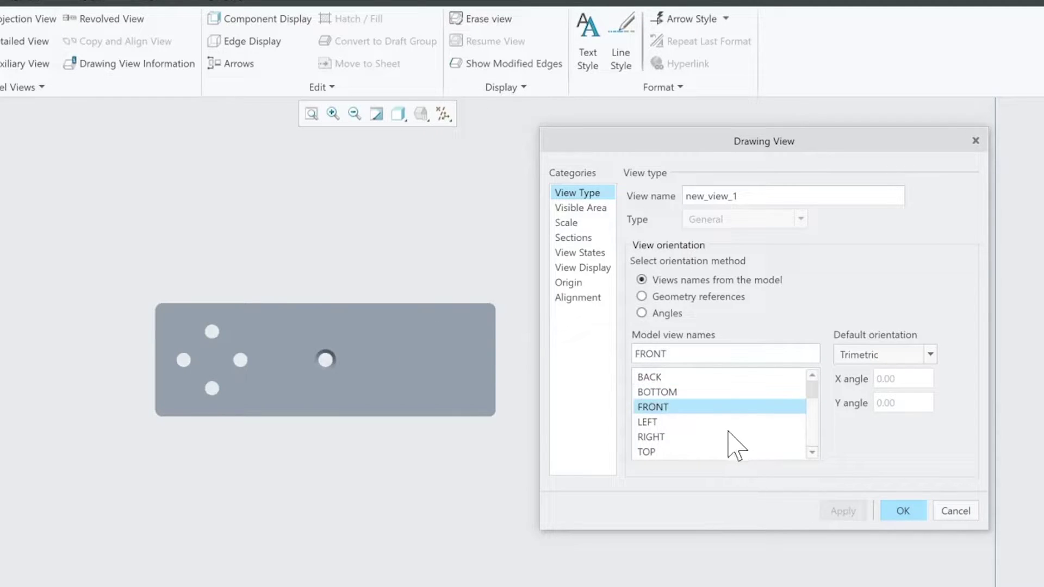
Step: Give the view a custom scale of 1.000 and apply it
left_click(568, 223)
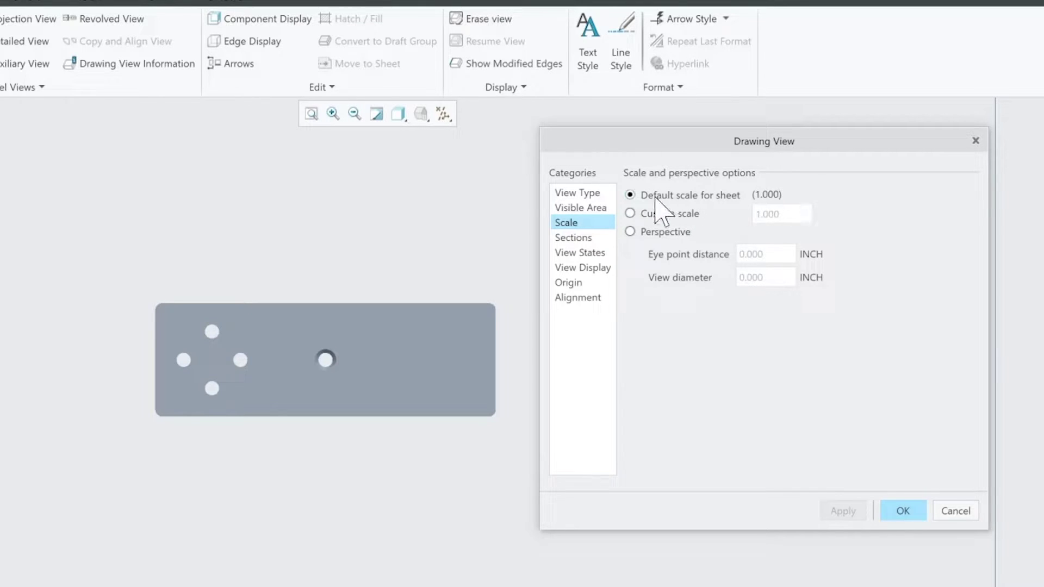
left_click(664, 214)
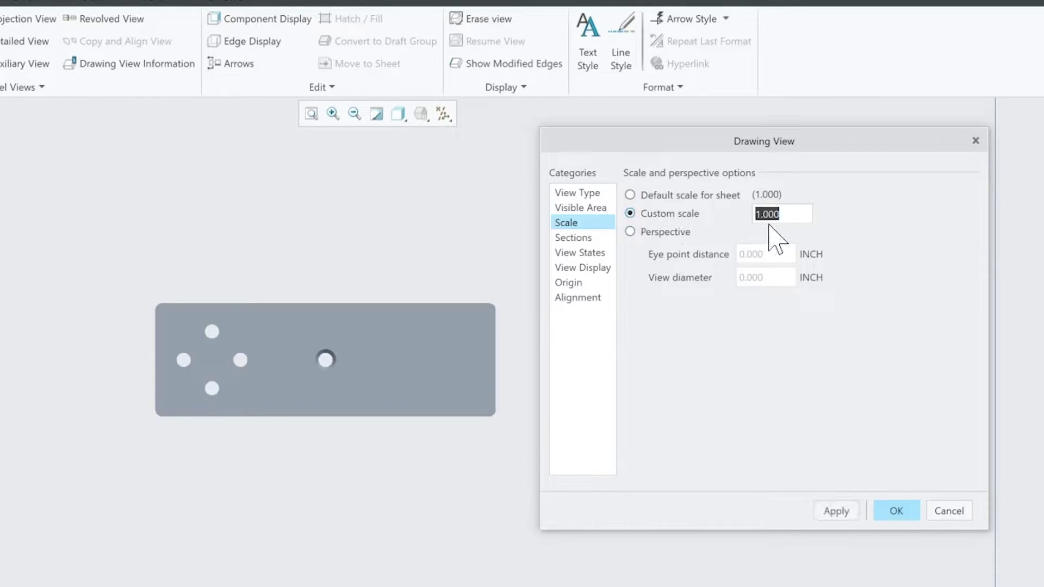
left_click(851, 518)
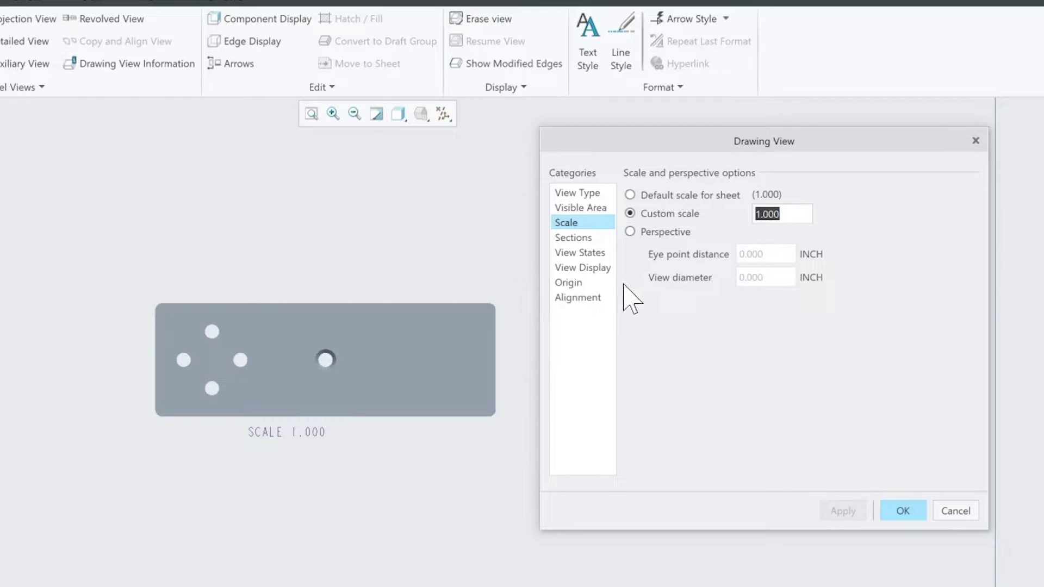
Step: Switch the view's display style to Wireframe and apply it
left_click(595, 270)
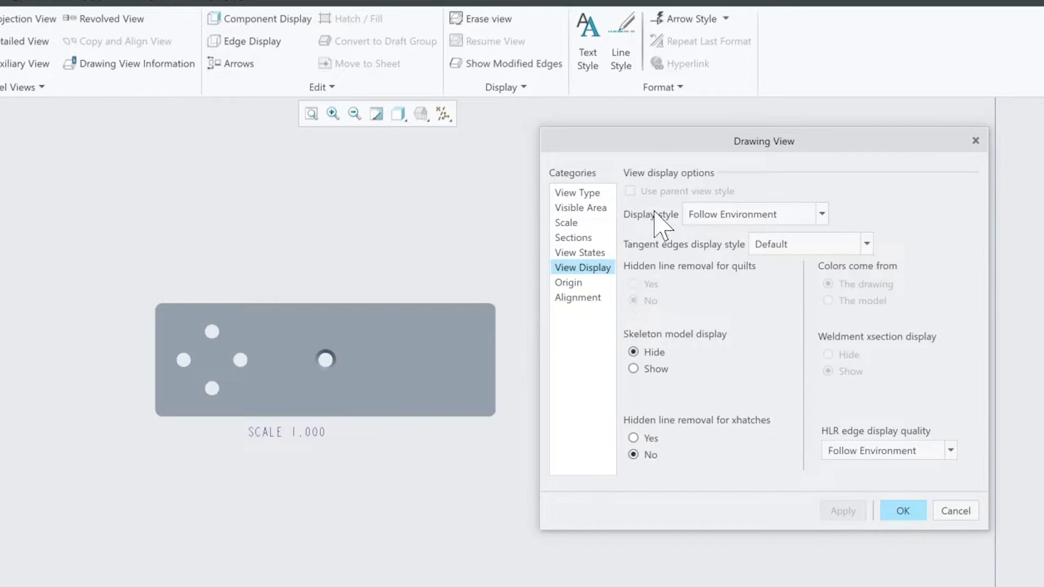
left_click(716, 215)
left_click(730, 256)
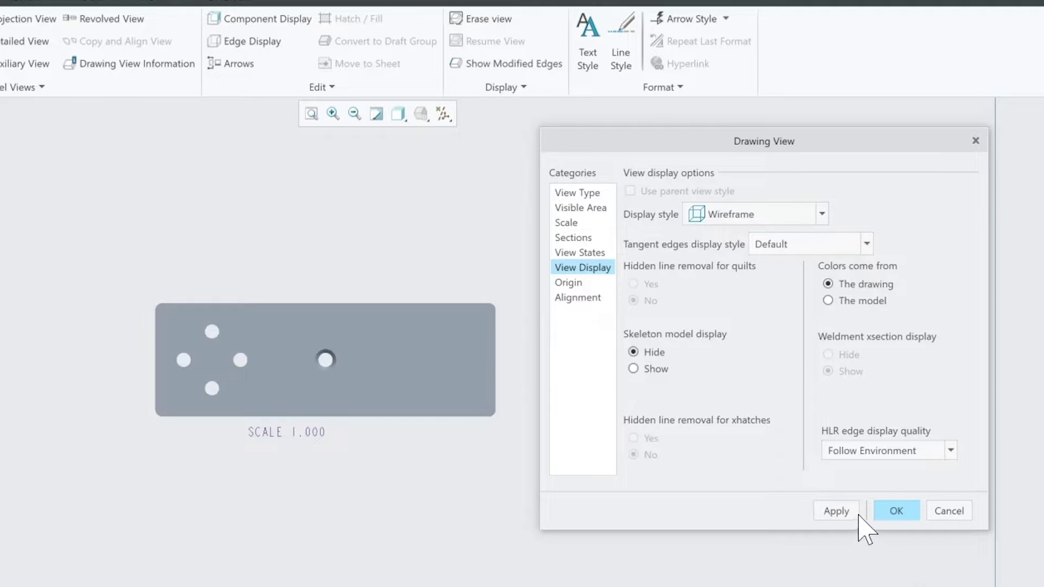
left_click(837, 511)
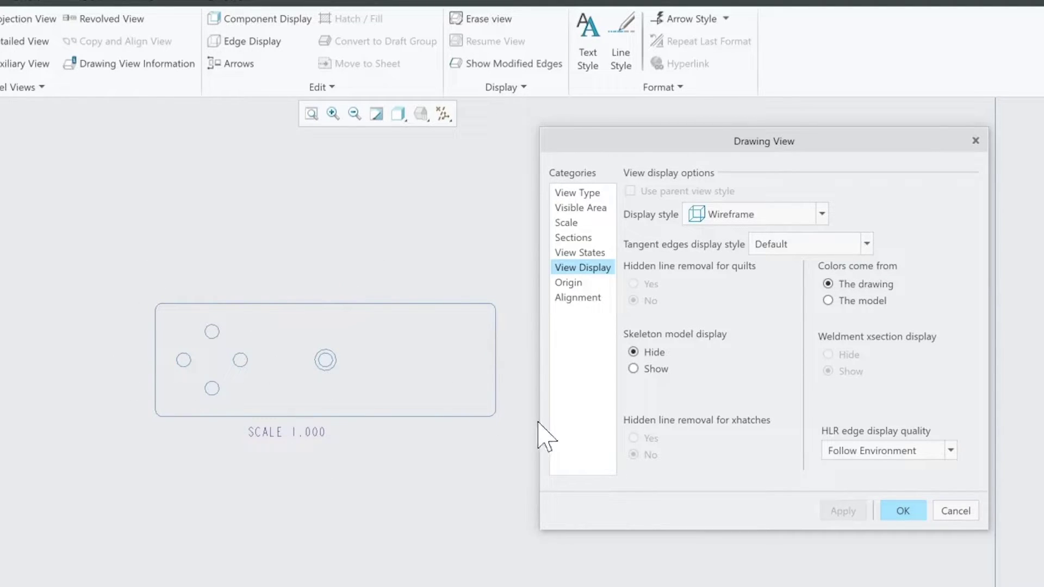
Step: Close the Drawing View settings and begin exporting the drawing
left_click(902, 511)
scroll(702, 416, "down", 3)
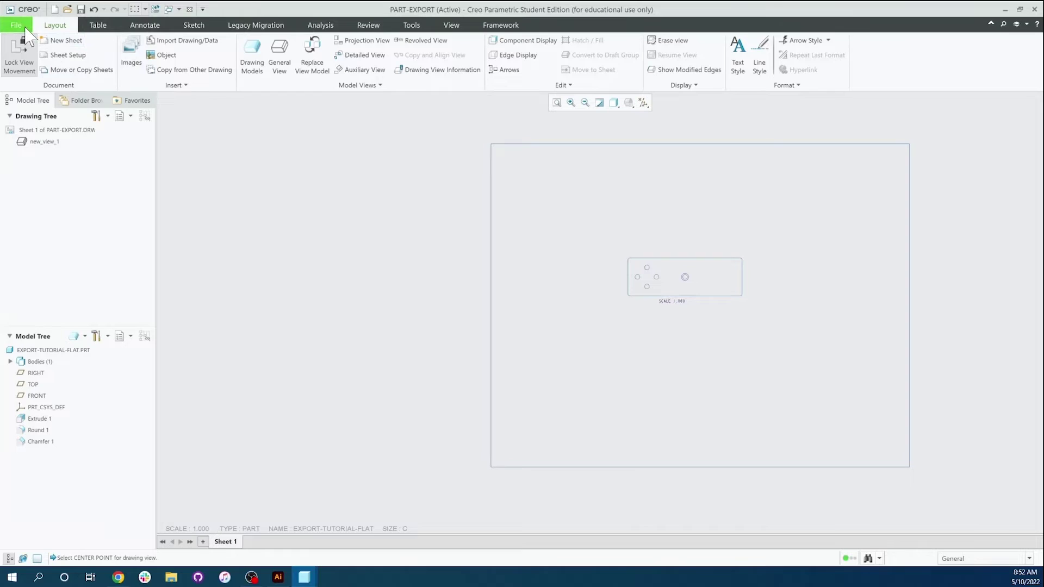
left_click(17, 26)
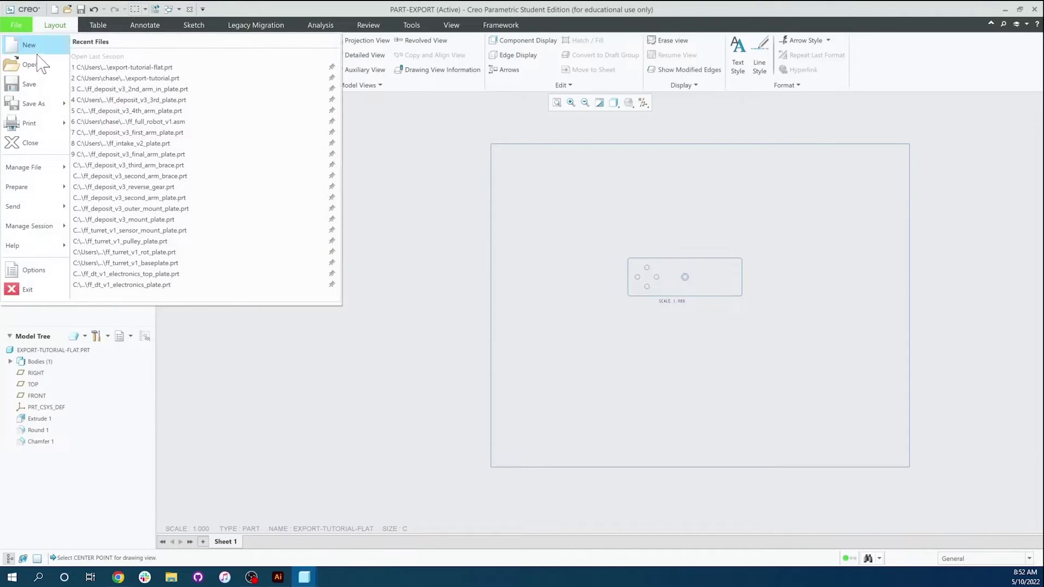
mouse_move(46, 111)
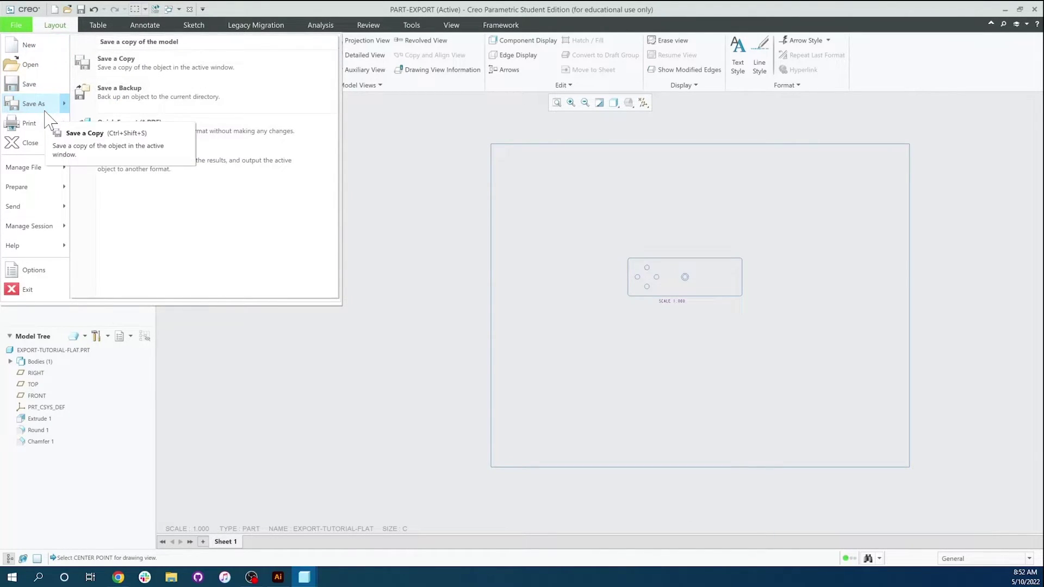
left_click(120, 157)
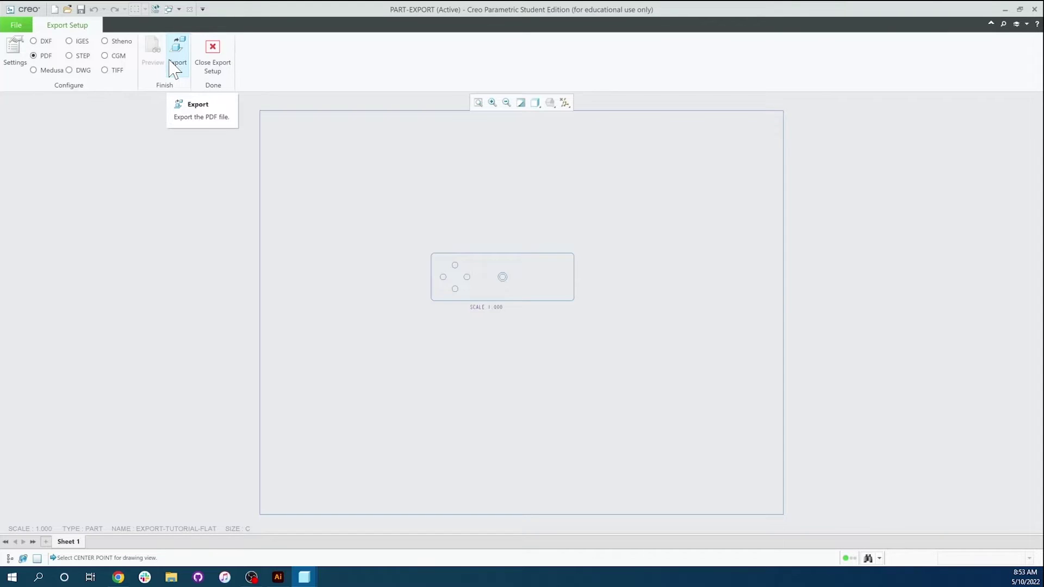
Step: Export the drawing as part-export PDF and check the preview before closing it
left_click(173, 69)
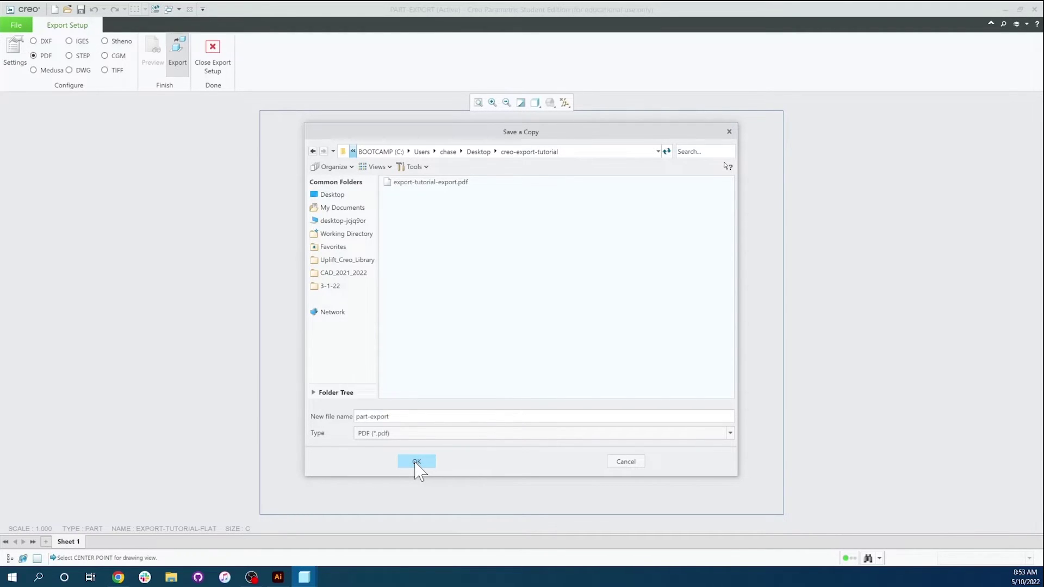
left_click(416, 462)
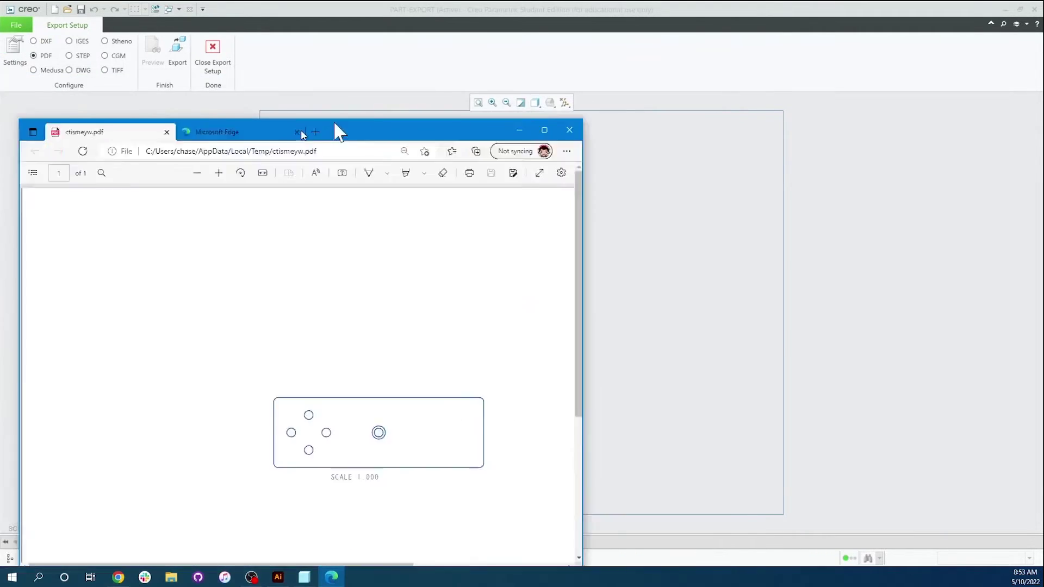
left_click_drag(338, 133, 543, 14)
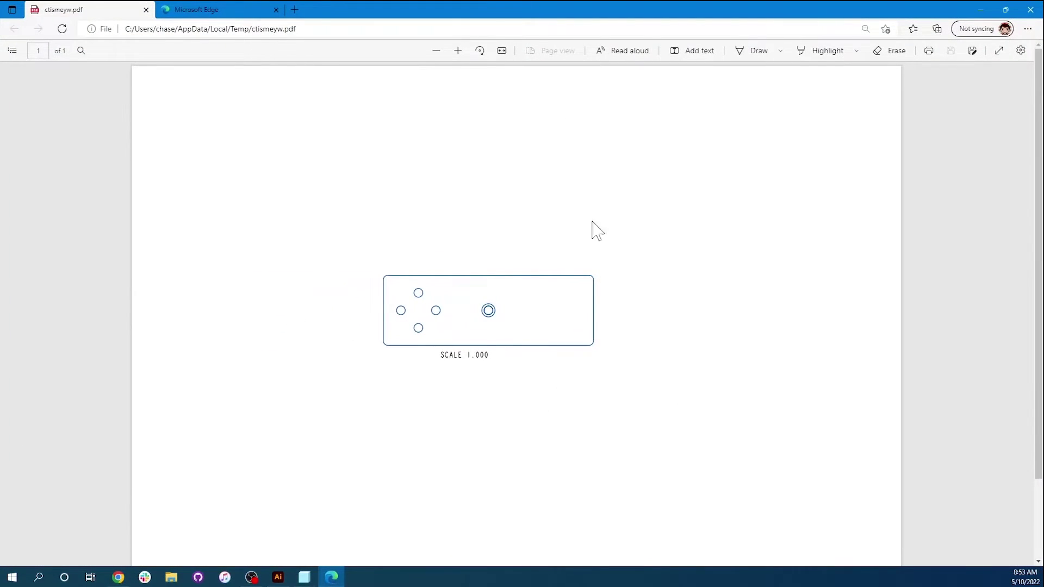
left_click(1030, 10)
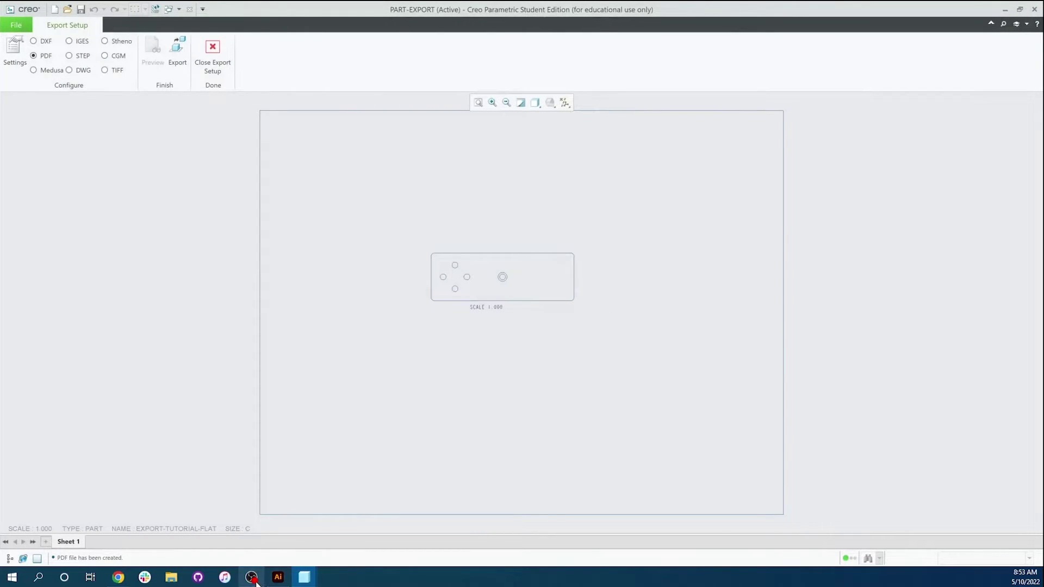
Step: In Illustrator, open part-export.pdf from the creo-export-tutorial folder
left_click(278, 577)
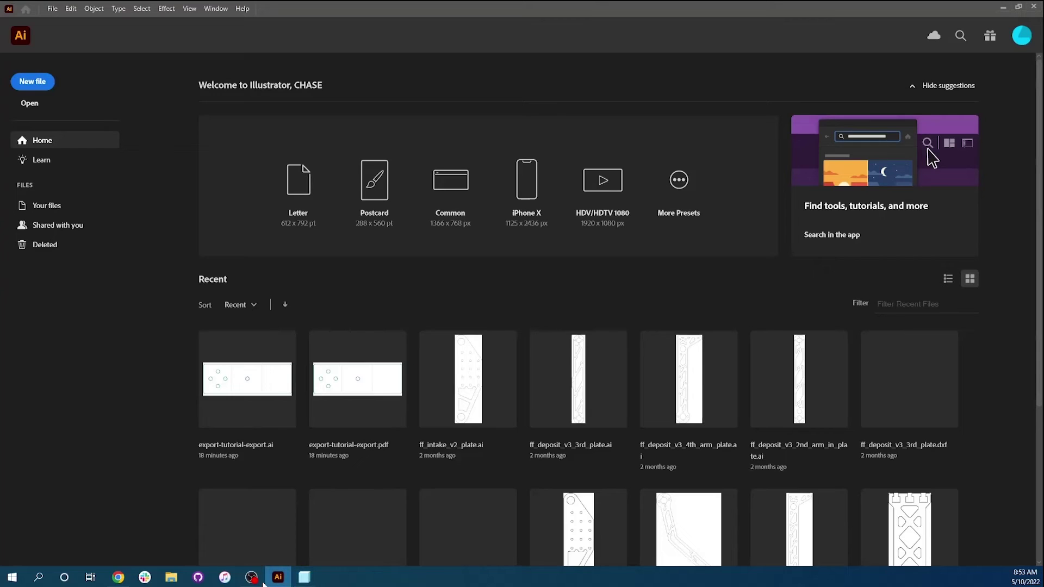
left_click(53, 8)
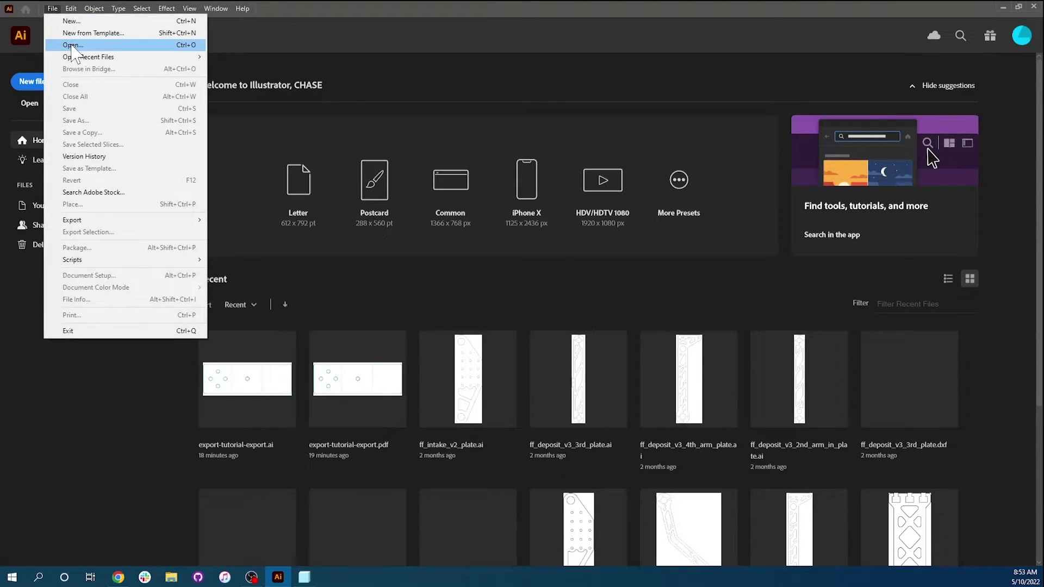
left_click(70, 47)
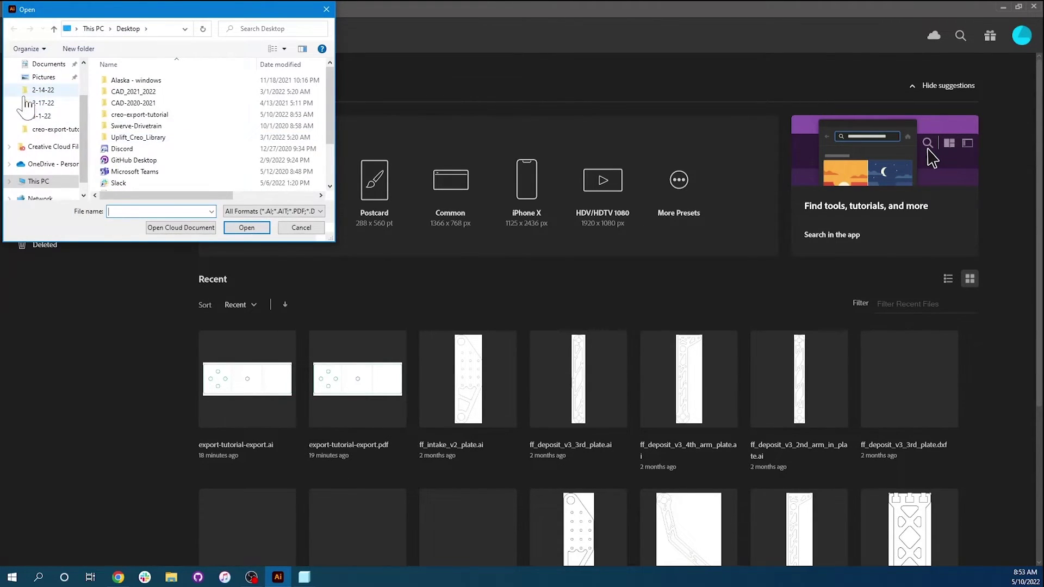
scroll(149, 112, "down", 1)
double_click(150, 83)
scroll(182, 117, "down", 3)
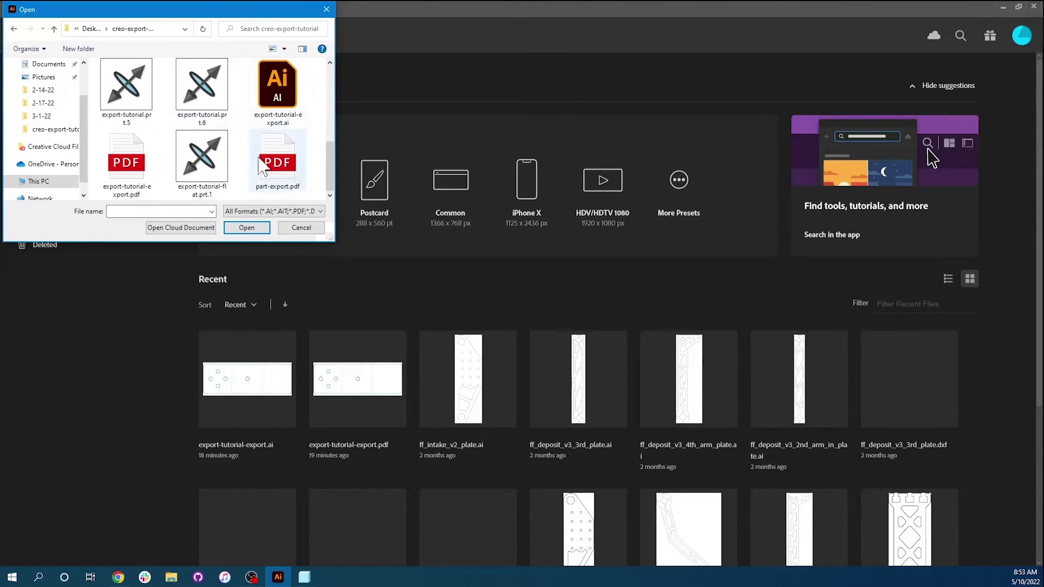
double_click(264, 175)
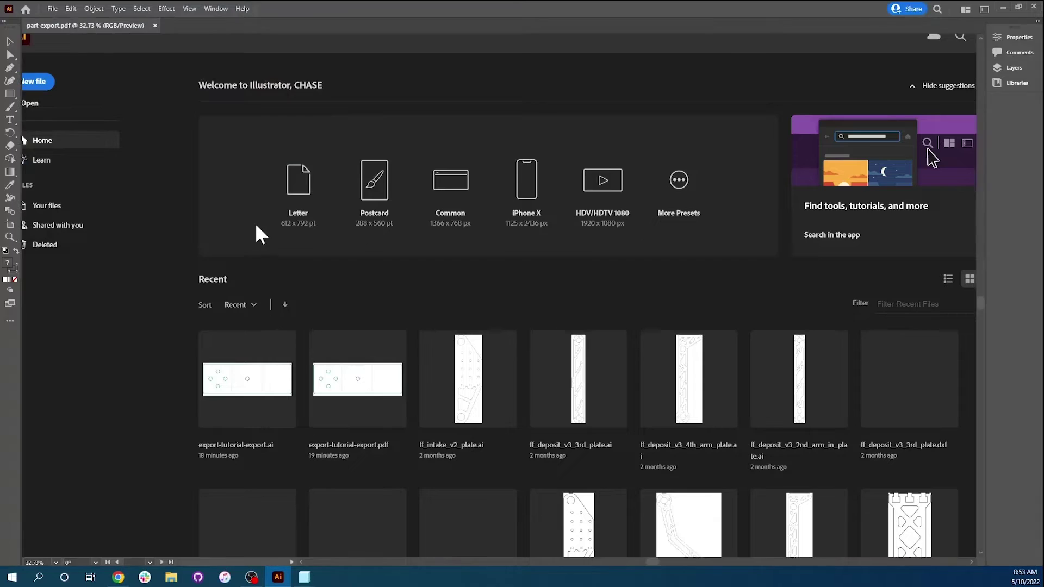
Step: Zoom out from 1200% until the full artboard with the plate drawing is visible
scroll(422, 313, "up", 1)
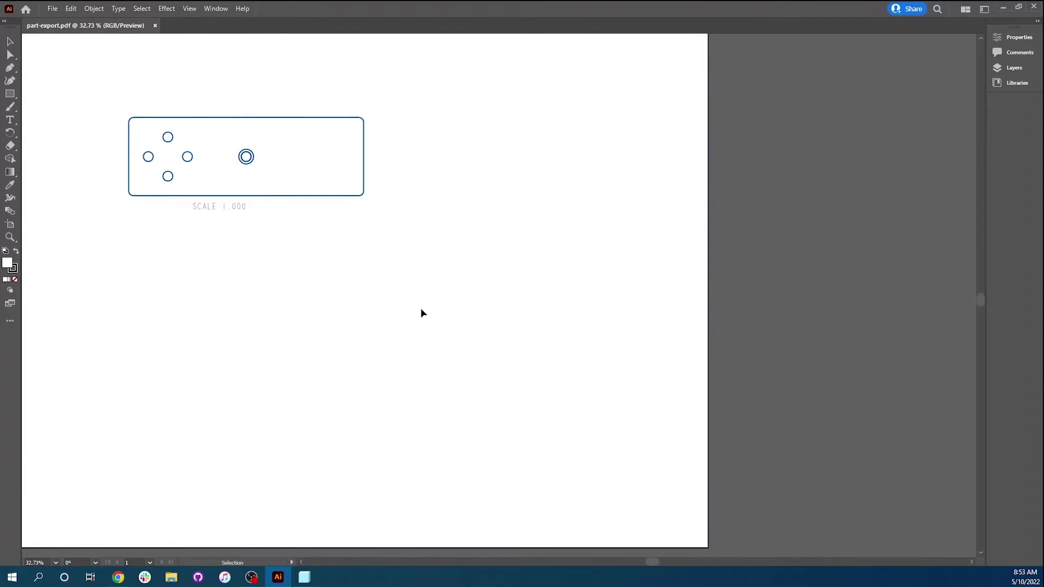
scroll(420, 308, "right", 2, "ctrl")
scroll(420, 308, "down", 3, "alt")
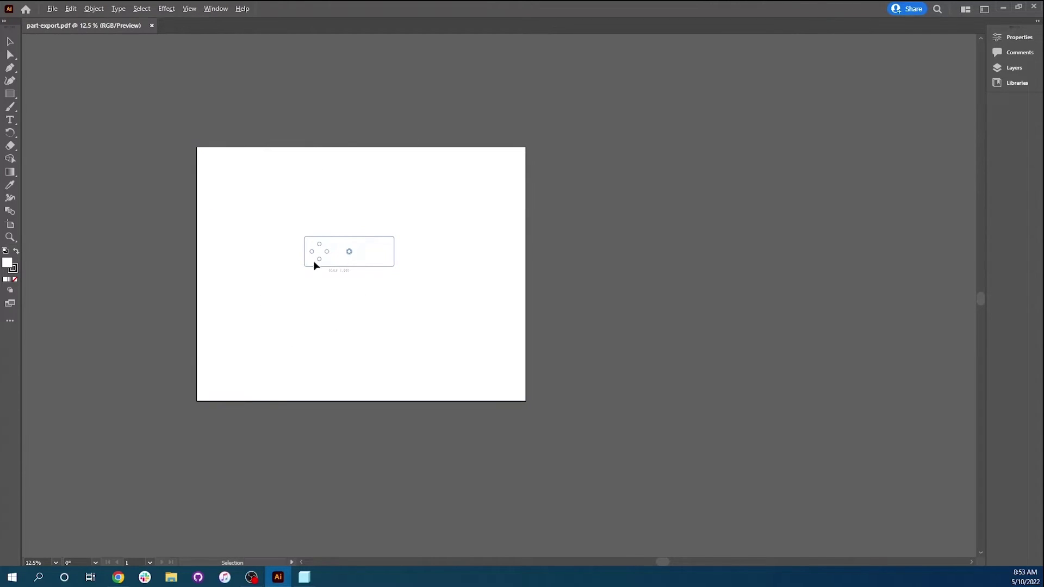
scroll(314, 262, "up", 3, "alt")
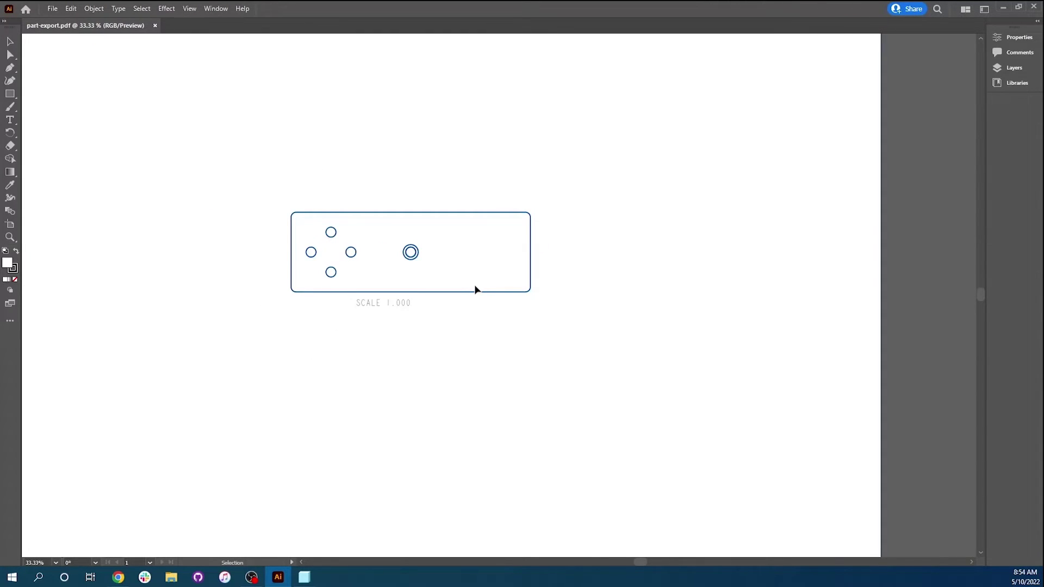
scroll(564, 283, "down", 2, "alt")
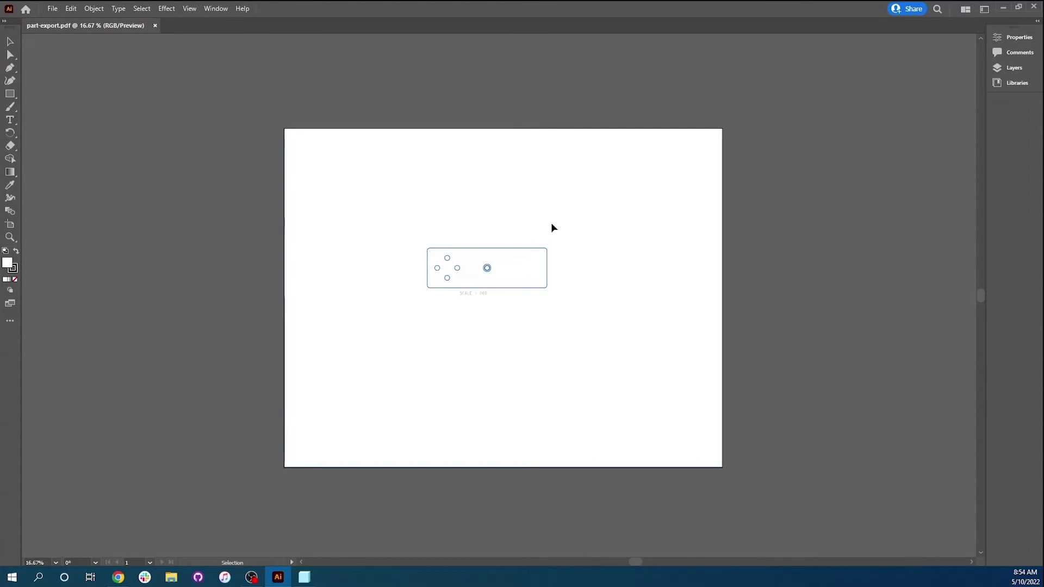
scroll(713, 159, "up", 7, "alt")
scroll(541, 177, "up", 3, "alt")
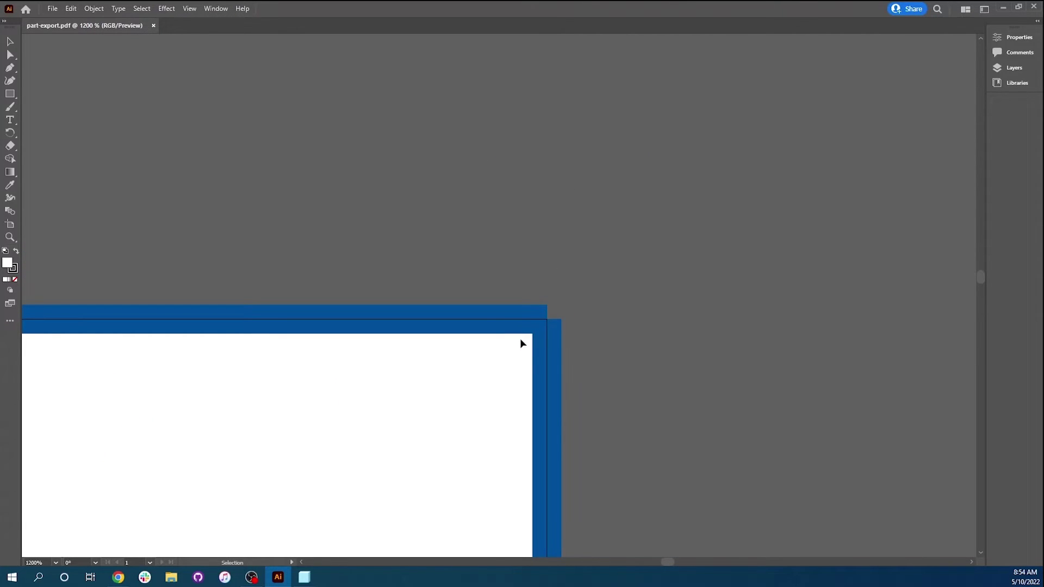
scroll(521, 345, "down", 10, "alt")
scroll(487, 349, "down", 2, "alt")
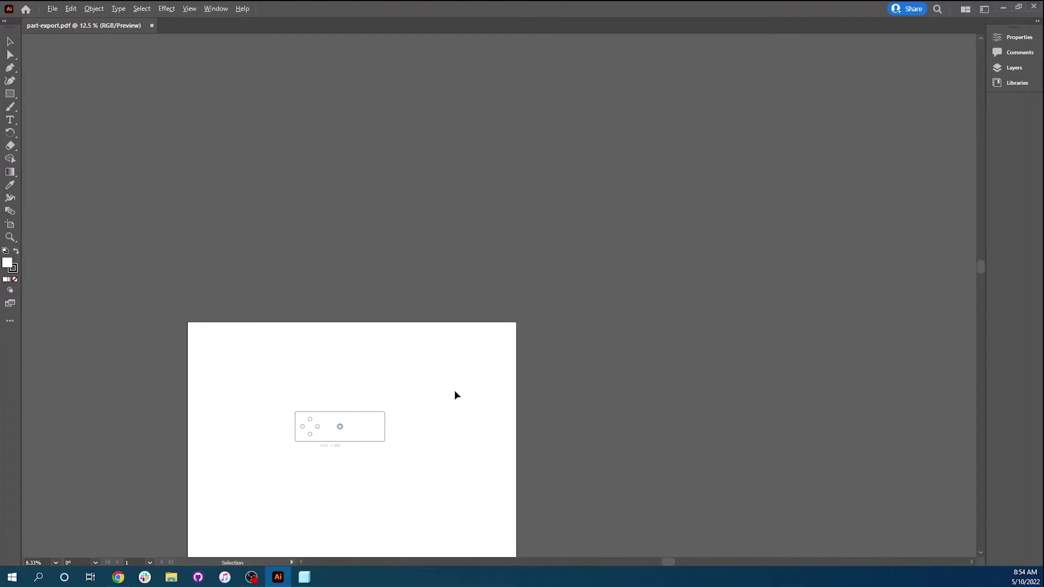
Step: Delete the white background rectangle and the thin strip along the bottom edge
left_click_drag(491, 307, 575, 374)
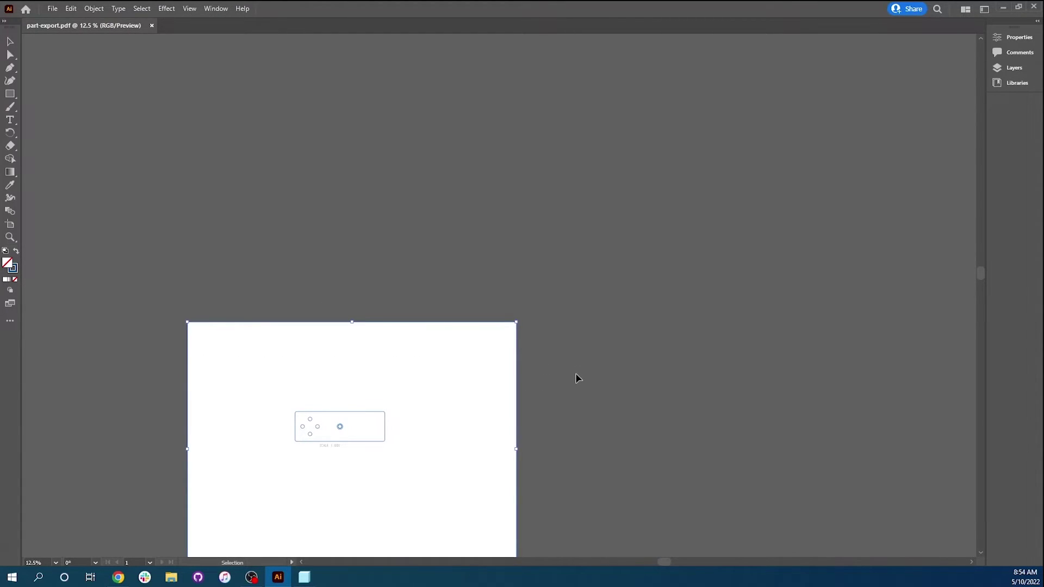
key("Delete")
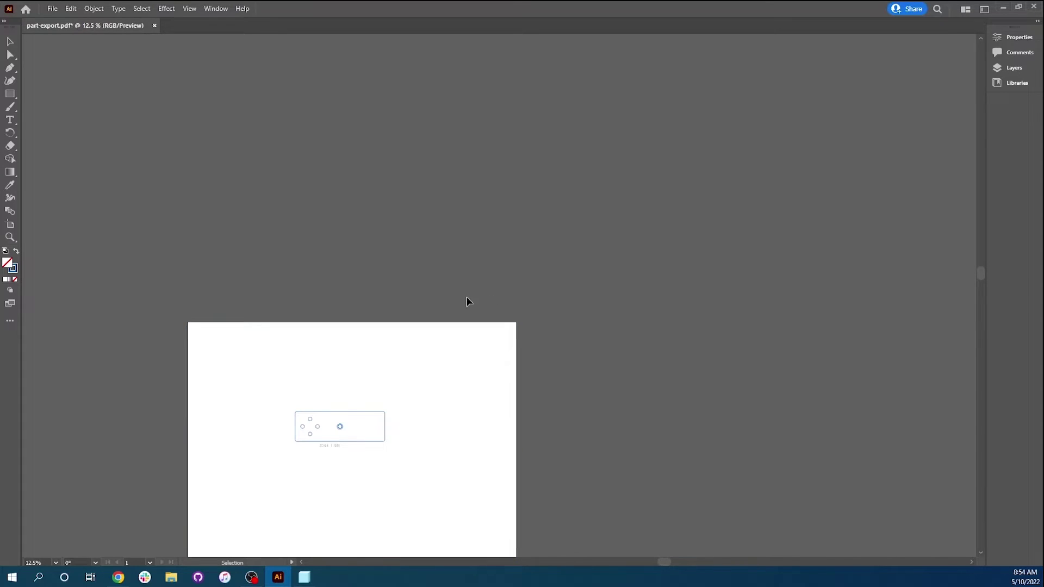
scroll(457, 300, "up", 2)
scroll(455, 300, "down", 4)
left_click_drag(472, 176, 686, 536)
key("Delete")
scroll(224, 503, "down", 3)
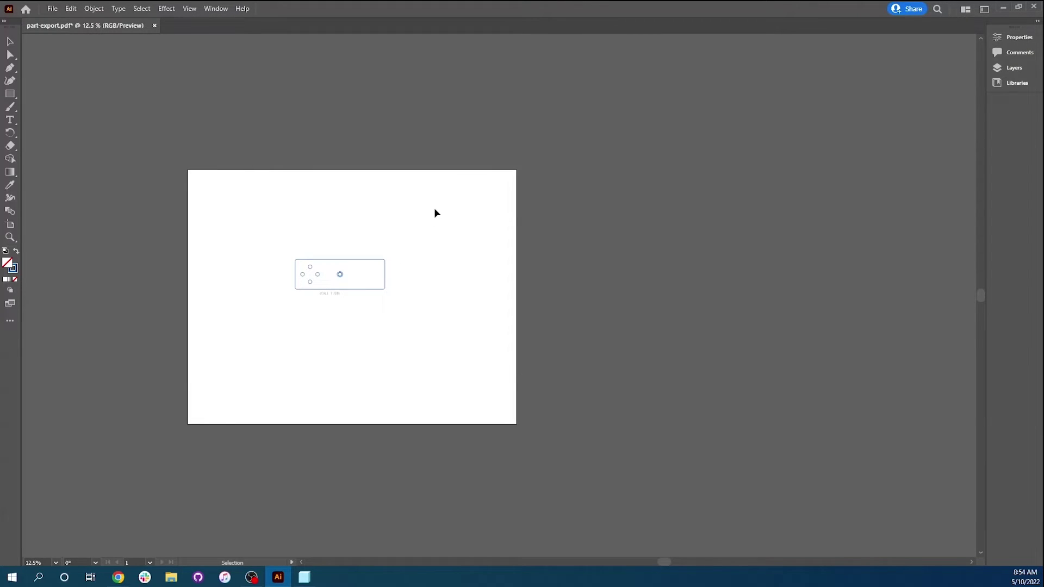
scroll(331, 274, "up", 6, "alt")
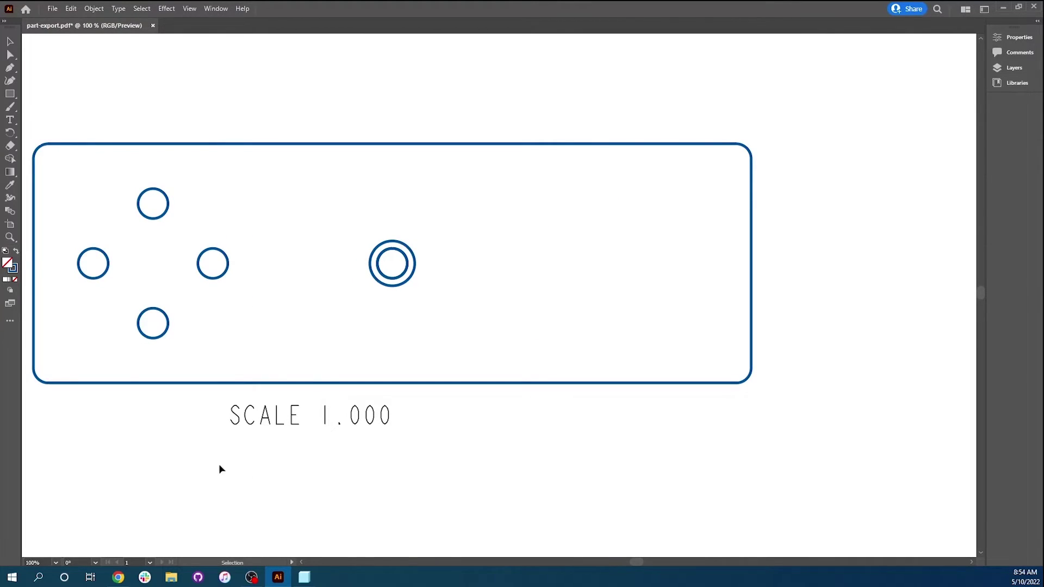
Step: Delete the SCALE 1.000 label from the drawing
left_click_drag(207, 394, 437, 452)
key("Delete")
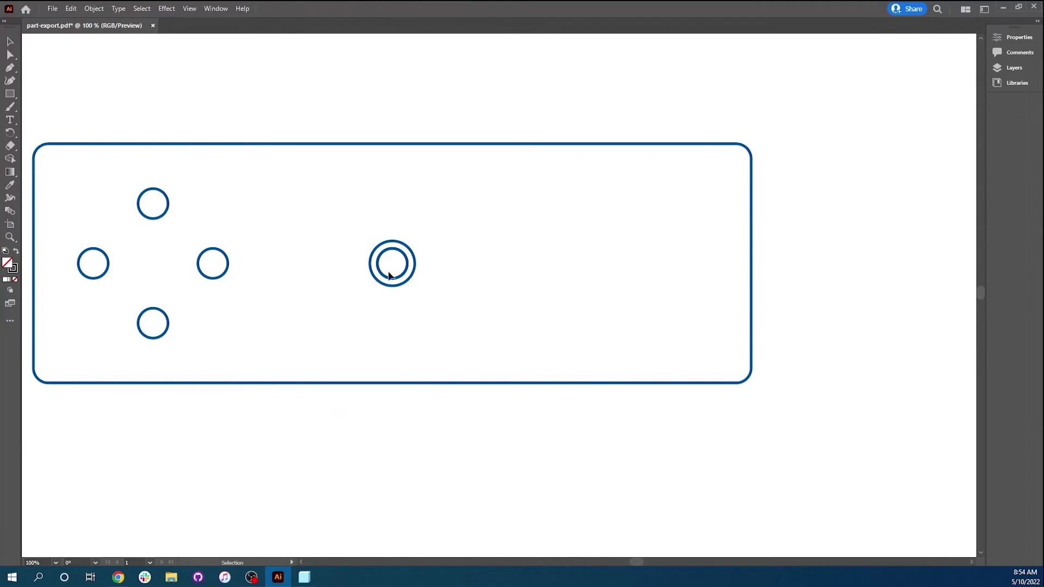
scroll(397, 223, "up", 3, "alt")
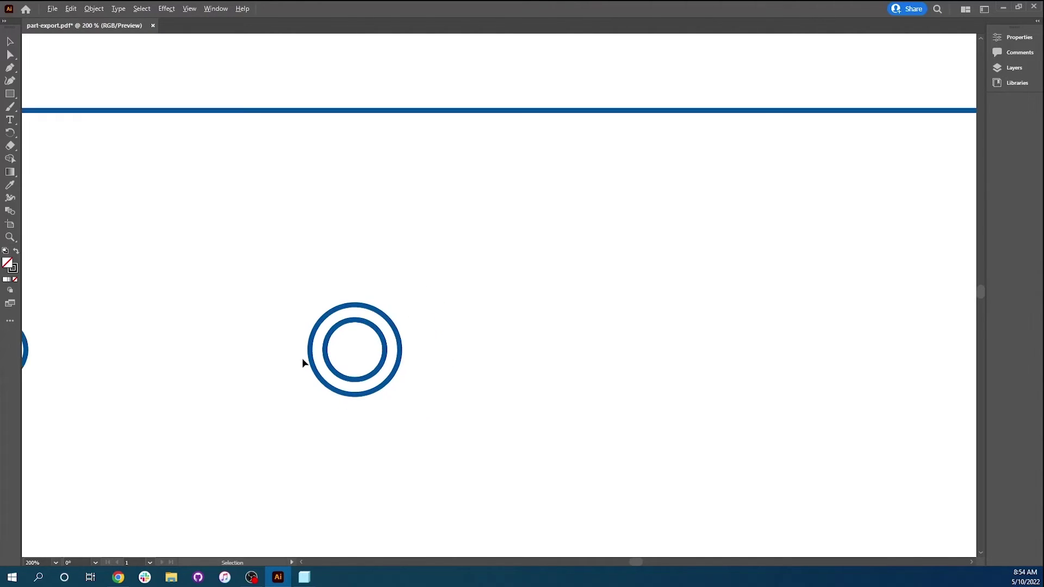
scroll(301, 358, "down", 4, "alt")
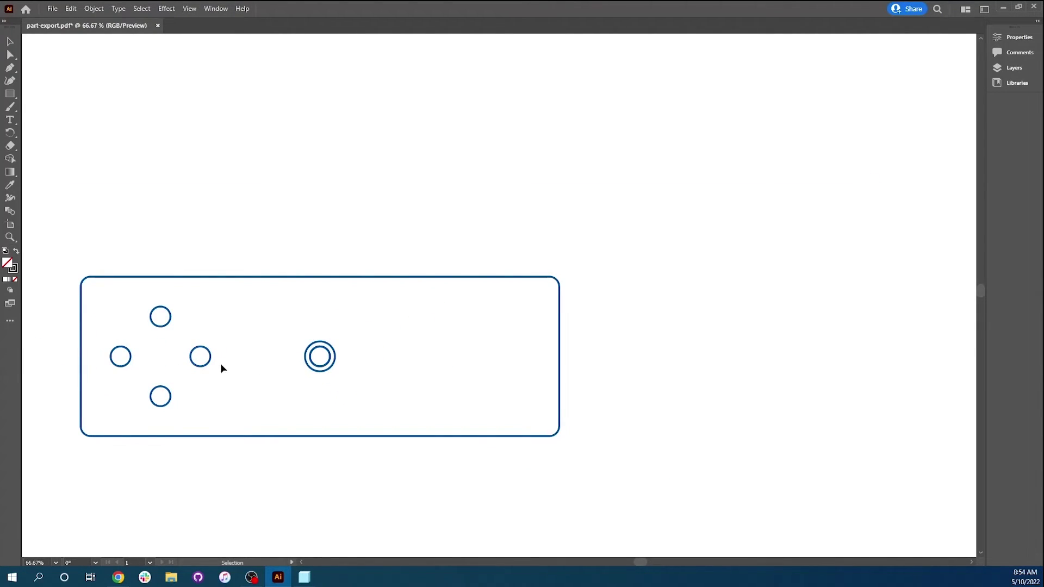
Step: Remove the countersunk hole's outer ring so only a single plain circle remains
scroll(297, 375, "up", 4, "alt")
left_click(396, 251)
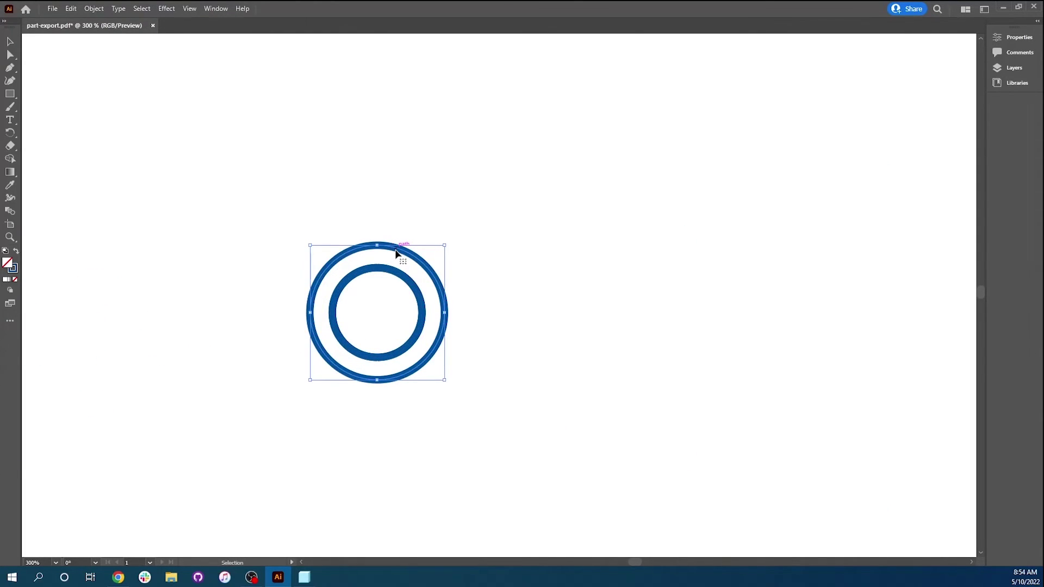
key("Delete")
scroll(406, 341, "down", 4, "alt")
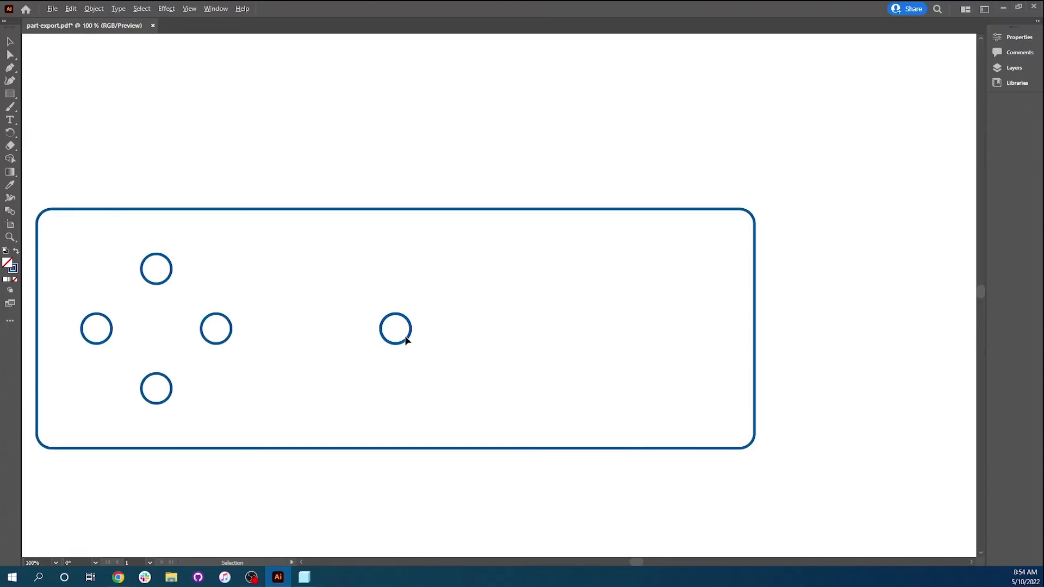
scroll(403, 334, "down", 3)
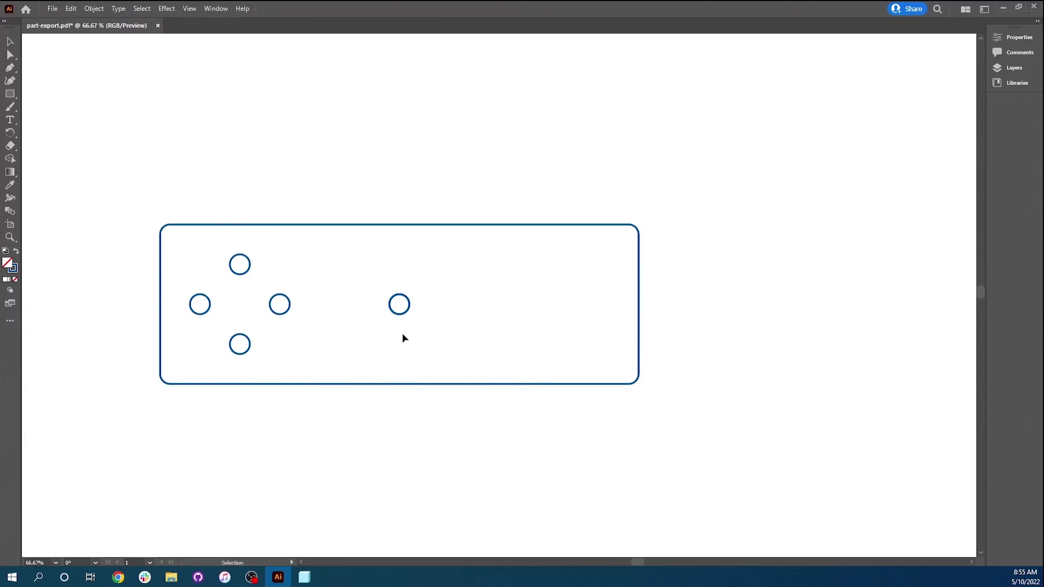
scroll(403, 333, "down", 1, "alt")
scroll(401, 333, "down", 2, "alt")
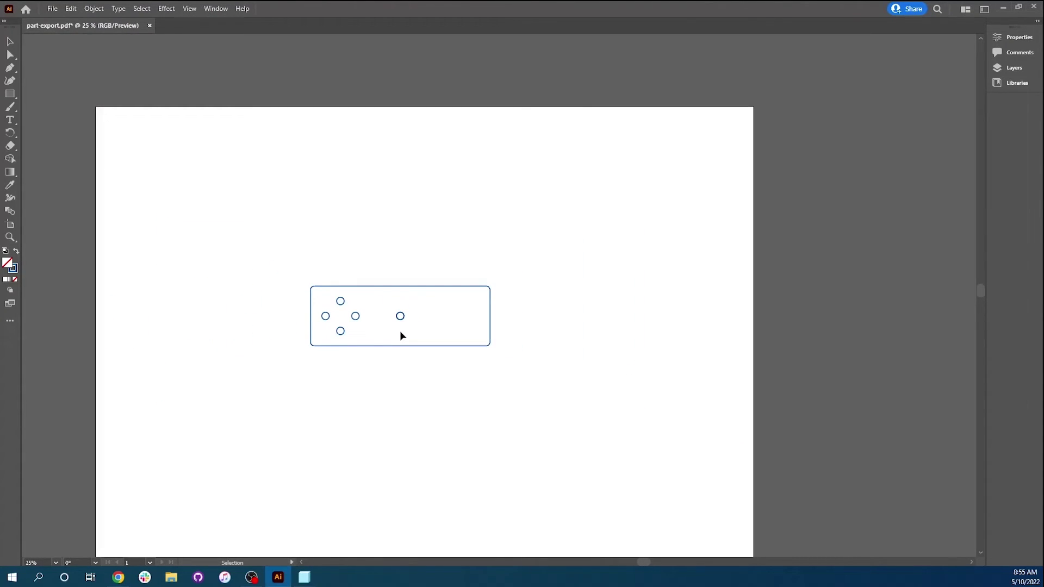
Step: Save the cleaned drawing as part-export.ai in Adobe Illustrator (*.AI) format with default Illustrator options
key("a")
key("ctrl+s")
key("v")
left_click(54, 9)
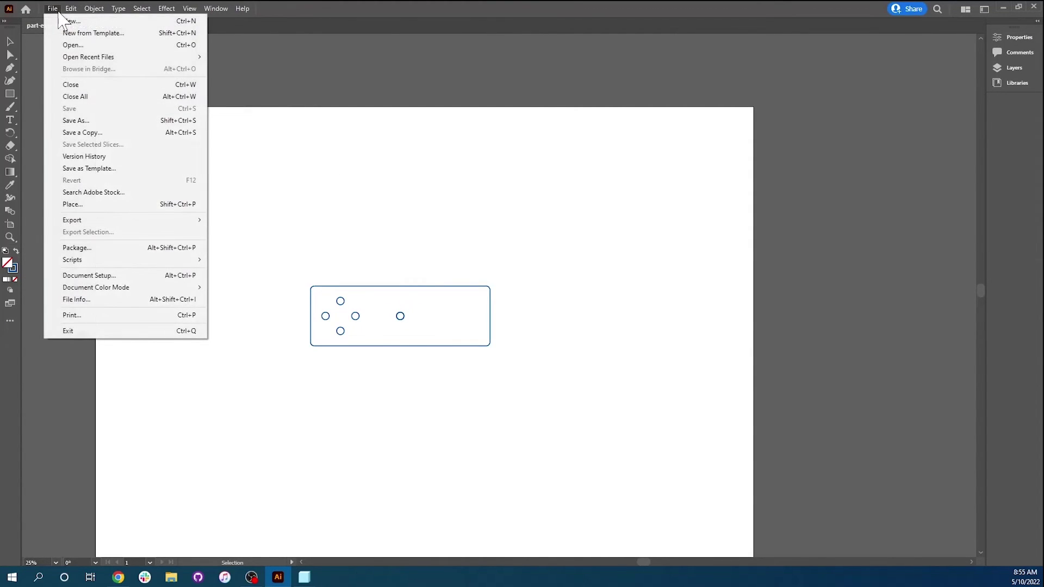
left_click(152, 119)
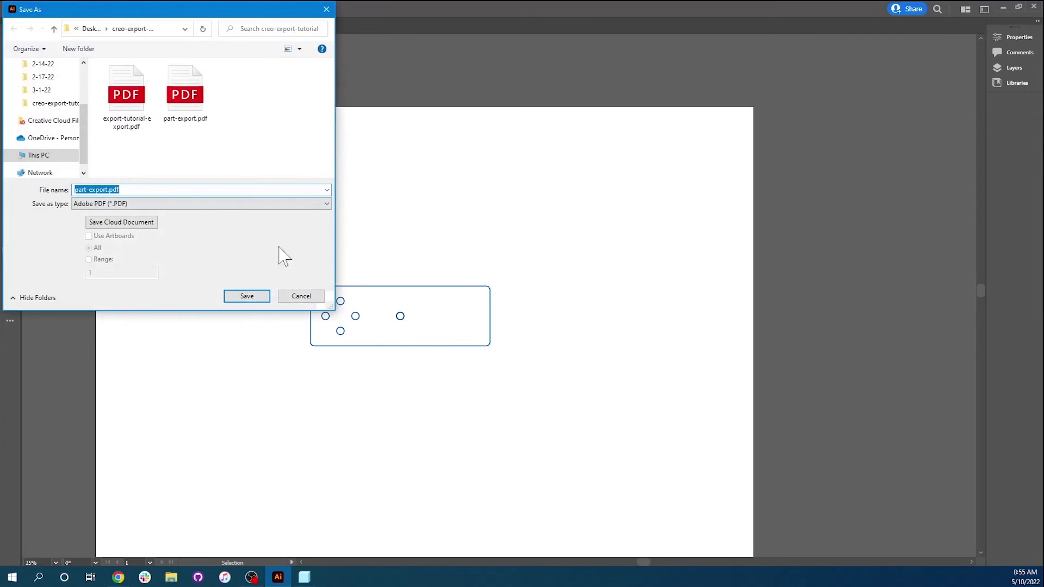
left_click(216, 204)
left_click(213, 215)
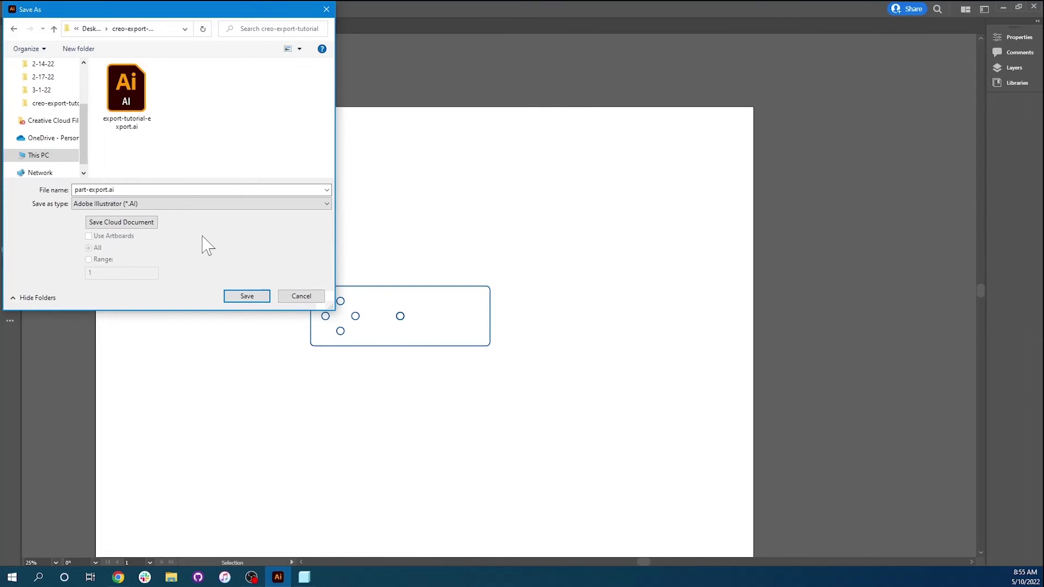
left_click(229, 298)
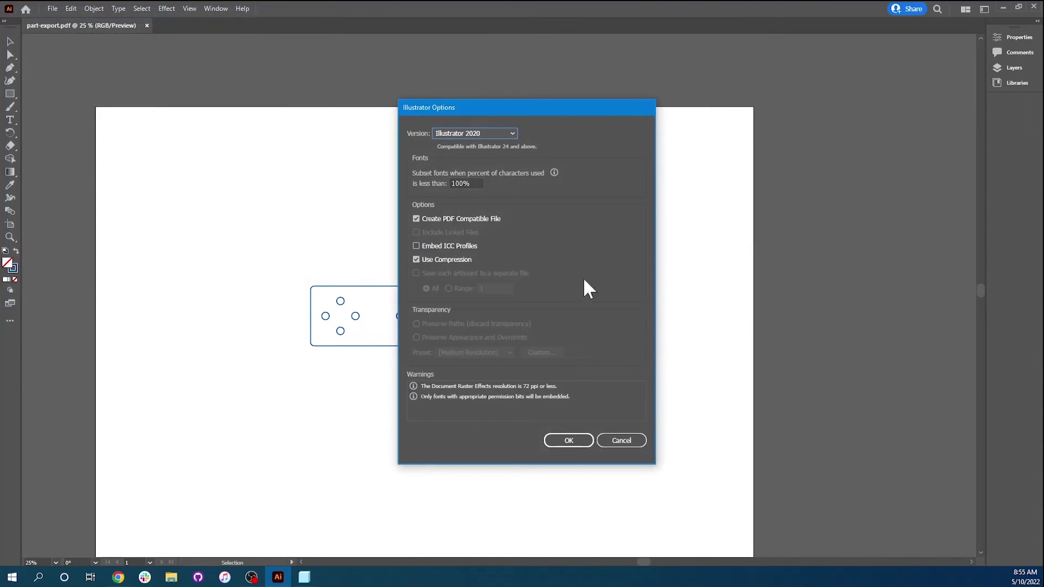
left_click(569, 444)
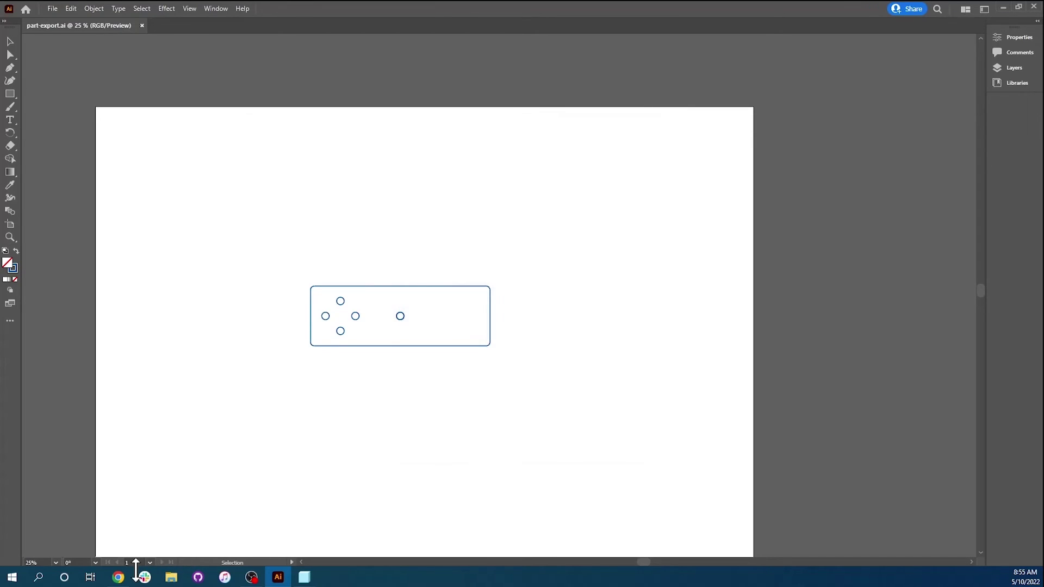
Step: Upload part-export.ai from the creo-export-tutorial folder to SendCutSend as a new drawing
left_click(118, 577)
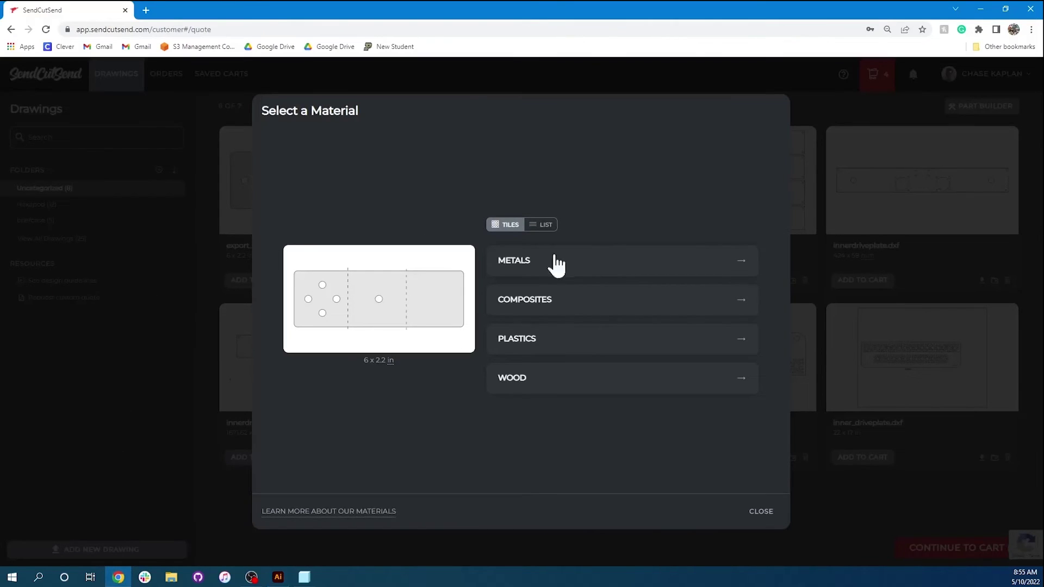
left_click(771, 511)
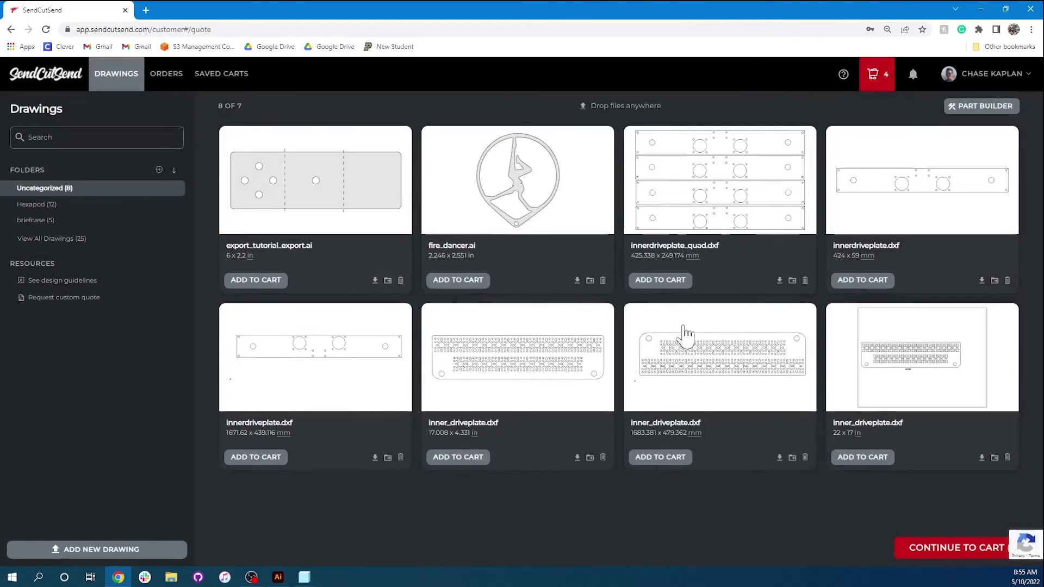
left_click(151, 552)
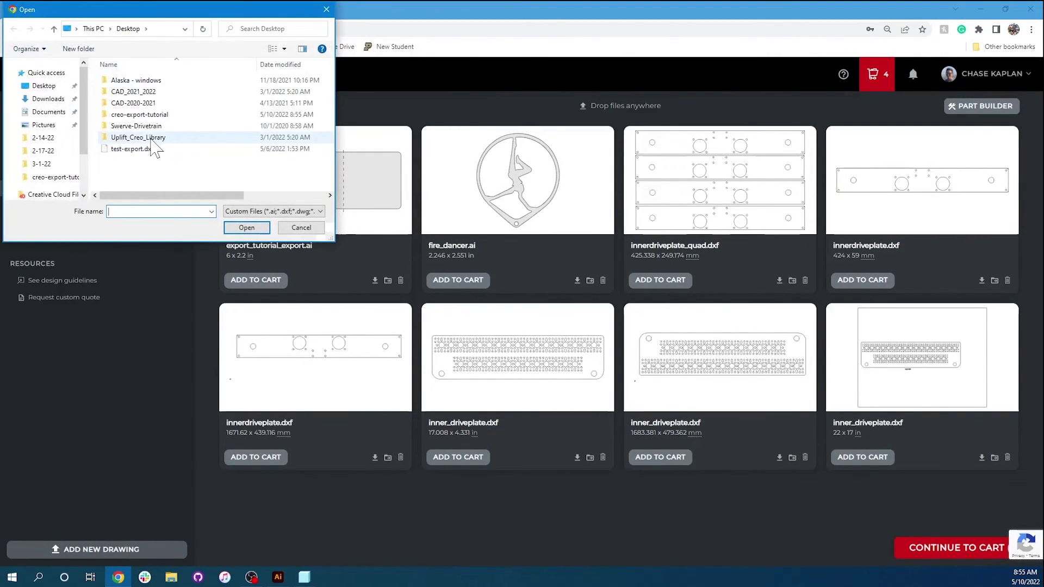
double_click(139, 115)
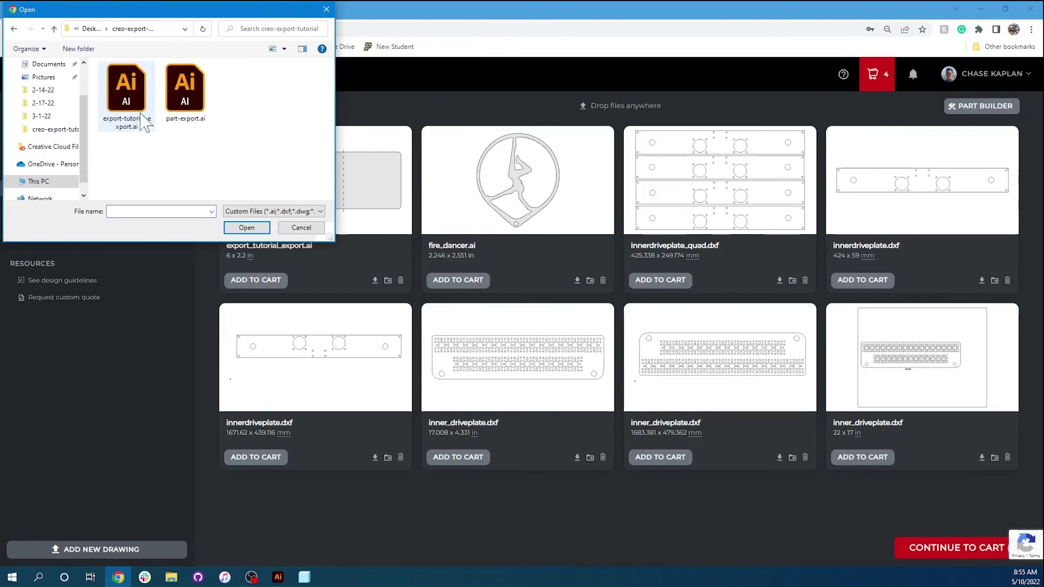
left_click(186, 112)
double_click(187, 113)
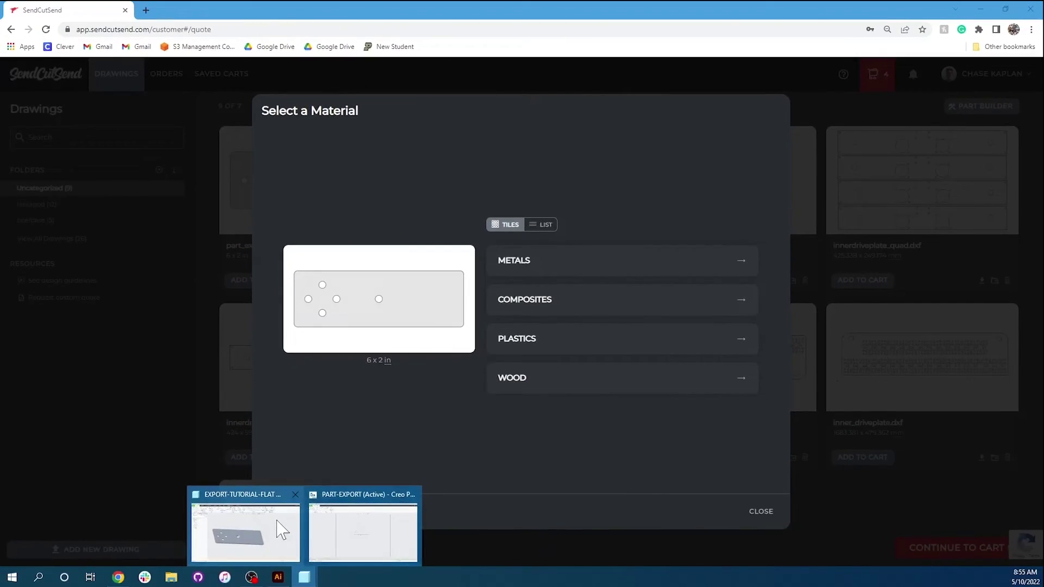
Step: Measure the Creo plate: 2.0 in between top and bottom edges, 6.0 in between left and right
left_click(277, 526)
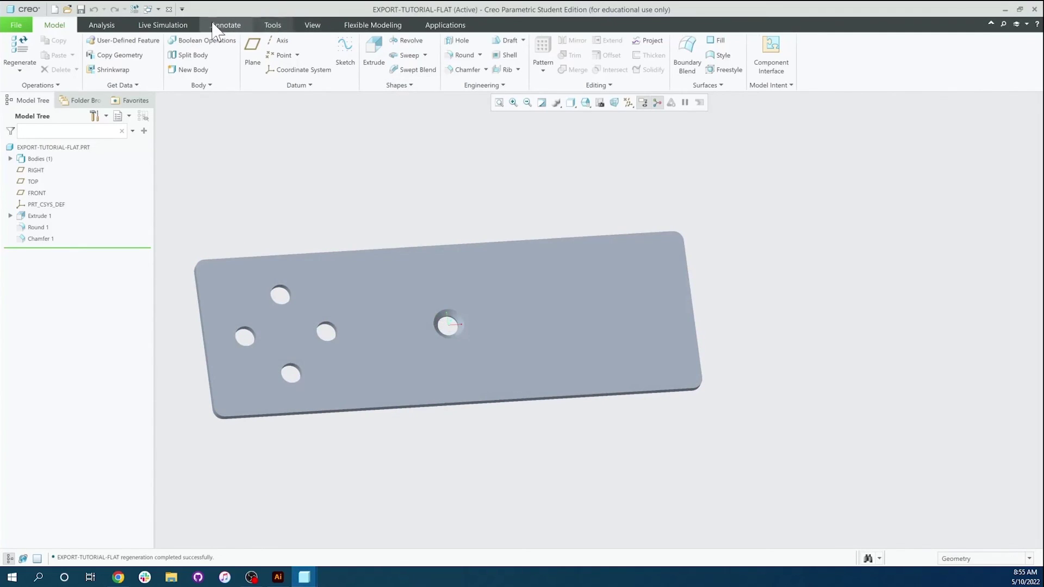
left_click(123, 26)
left_click(317, 52)
left_click(427, 245)
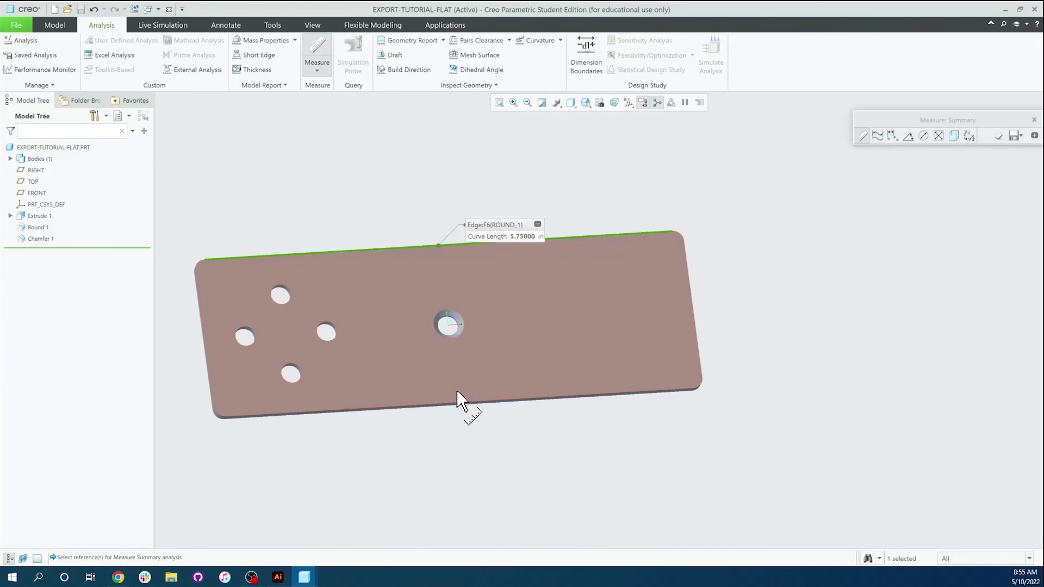
left_click(460, 404)
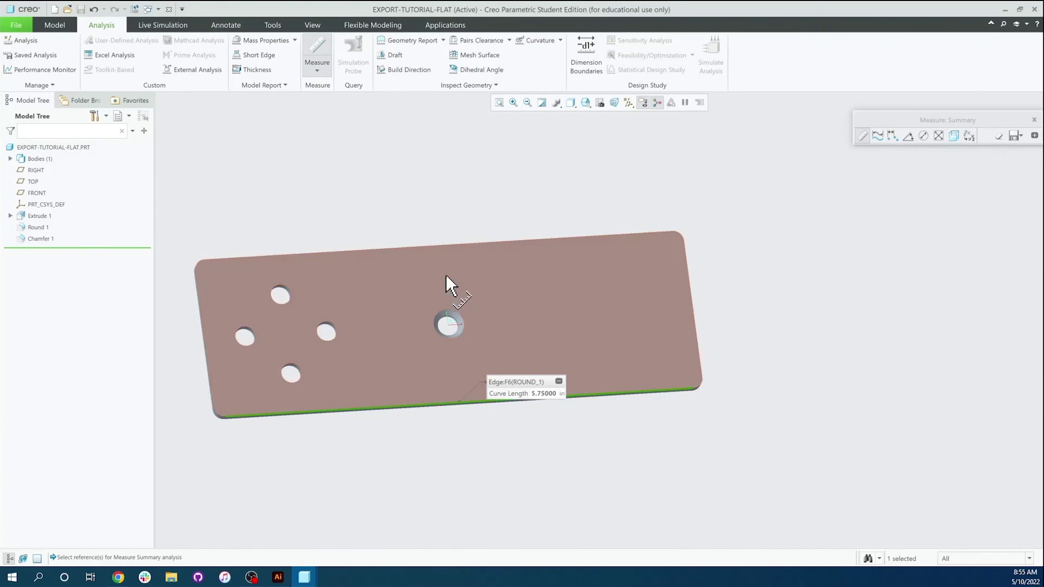
left_click(446, 242, "ctrl")
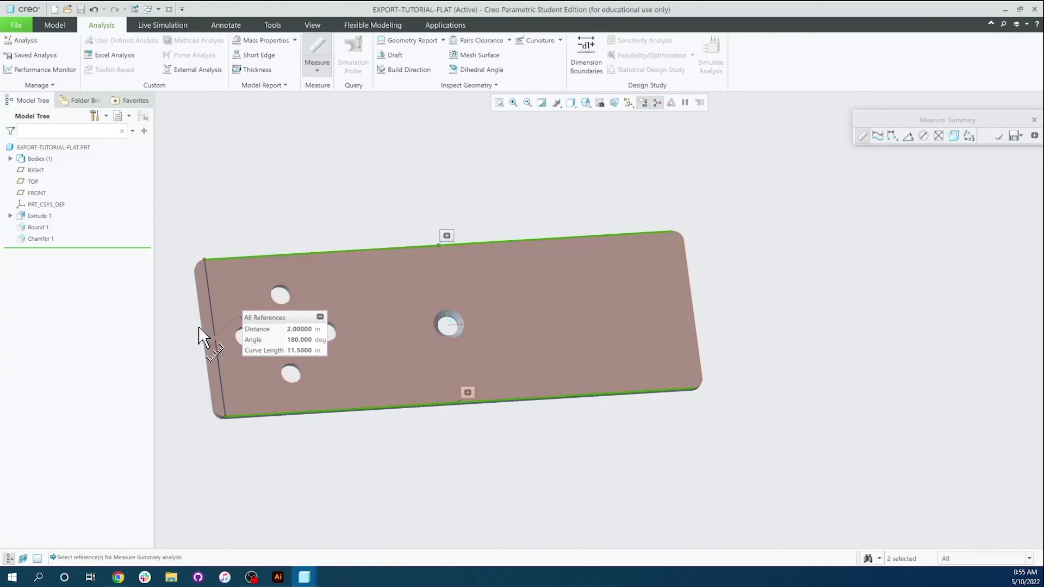
left_click(202, 334)
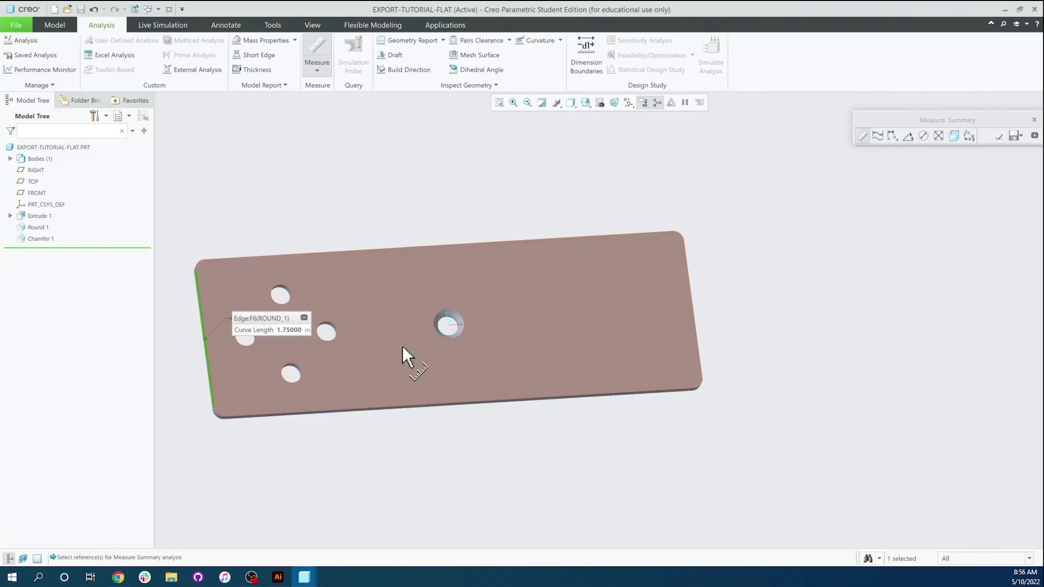
left_click(693, 303, "ctrl")
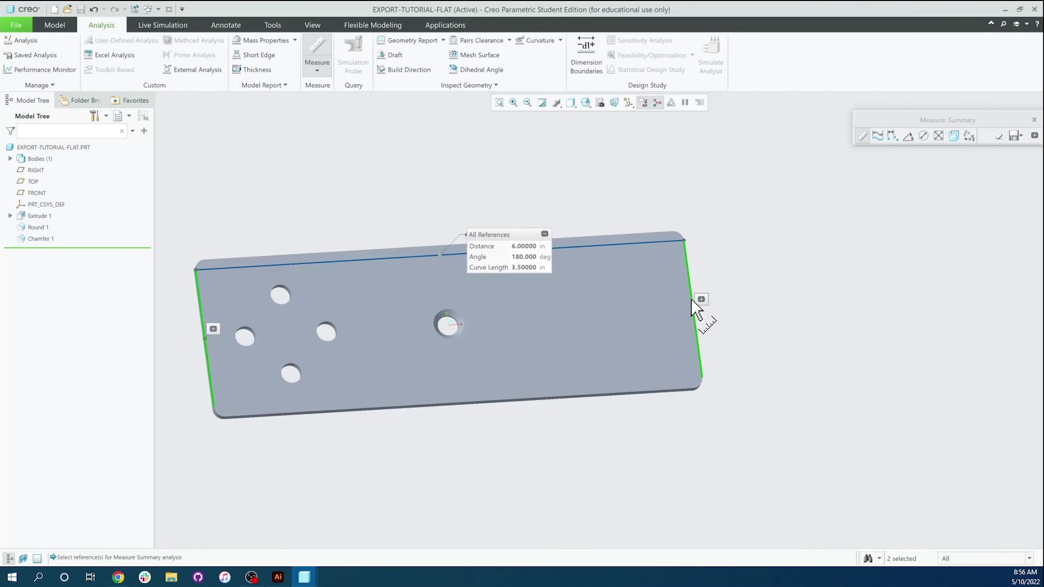